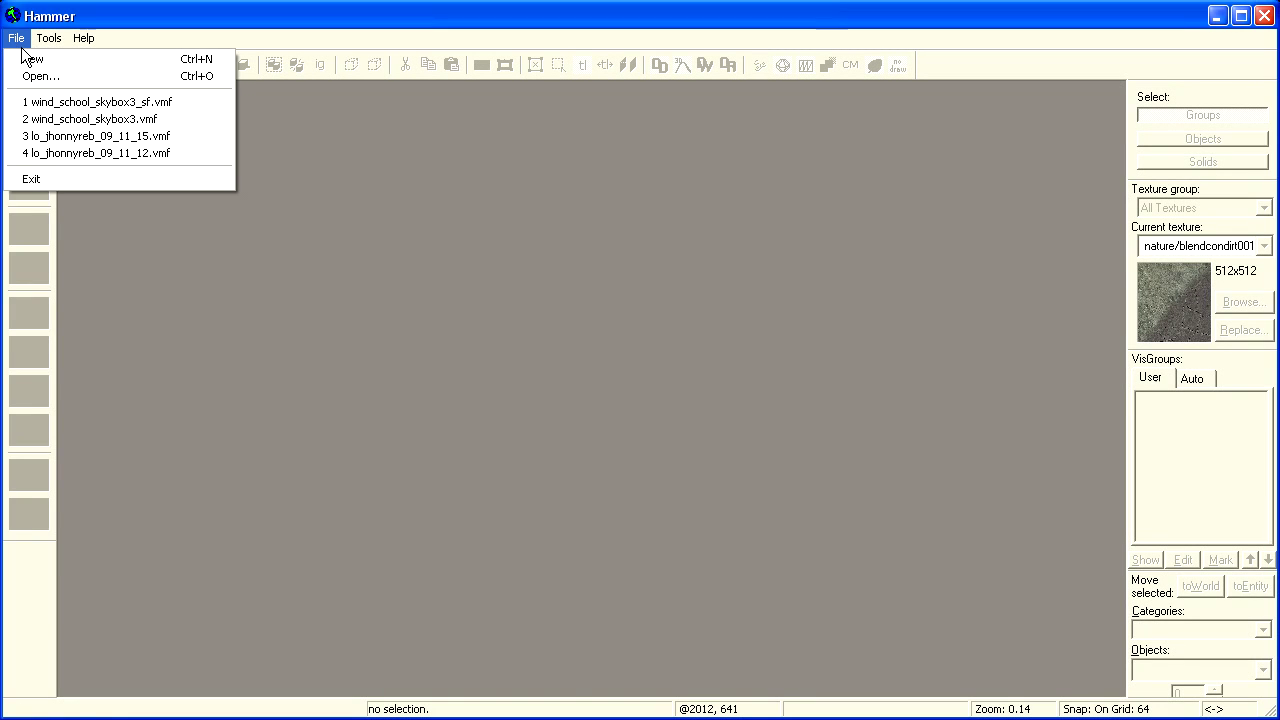
Start a new map, pick the Block tool, and show blend textures in the texture browser.
left_click(25, 55)
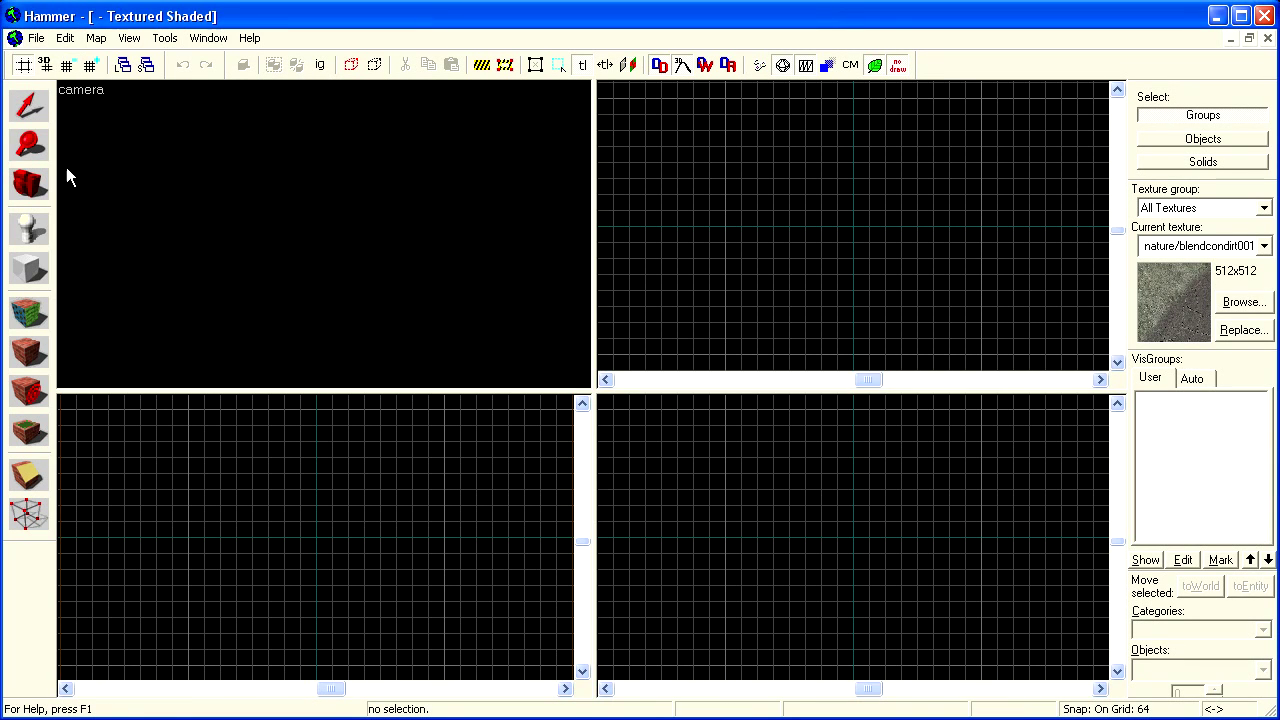
left_click(30, 274)
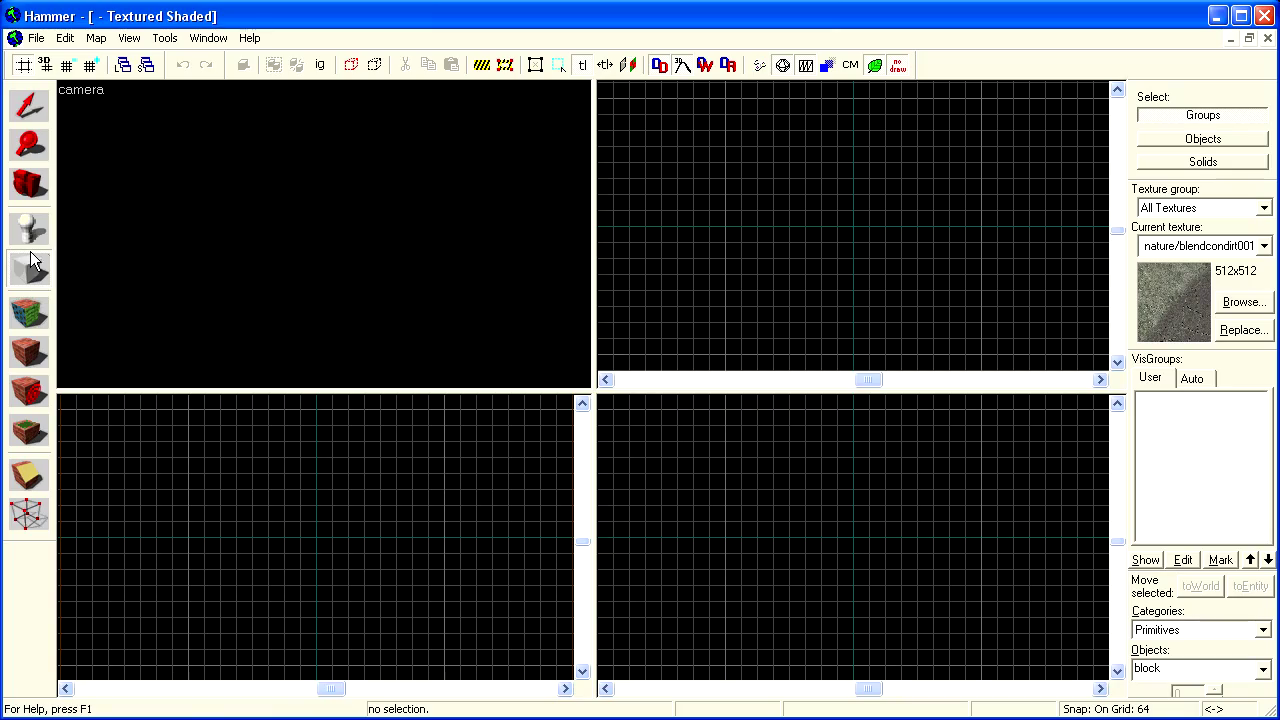
left_click(1226, 309)
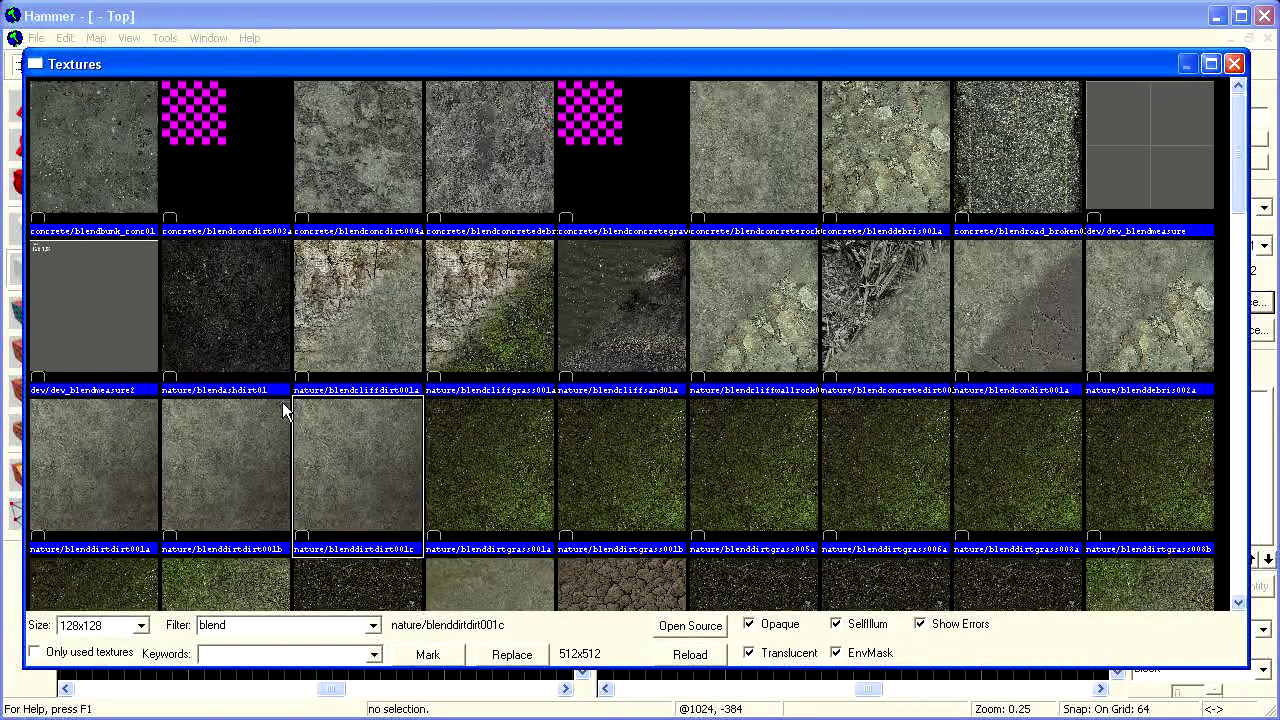
Scroll the blend textures to locate nature/blendcliffgrass001a.
scroll(533, 317, "down", 5)
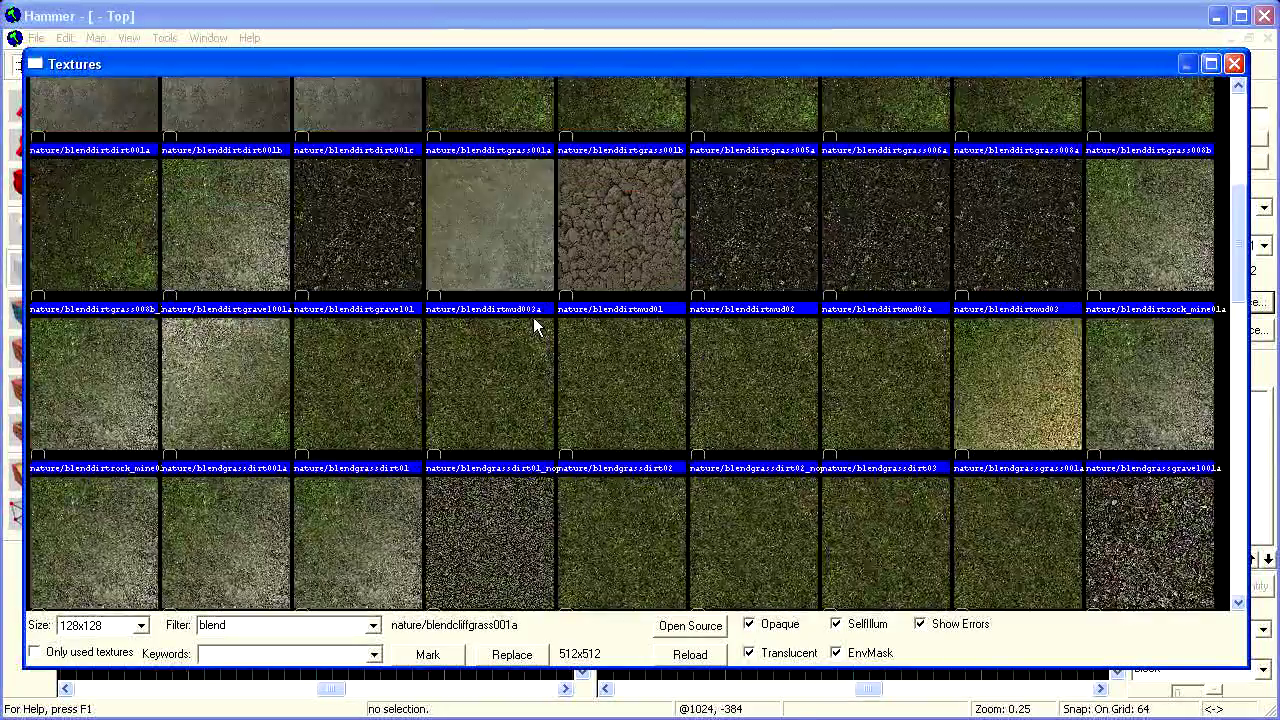
scroll(533, 317, "down", 5)
scroll(533, 317, "up", 10)
Make nature/blendcliffgrass001a current and create a 1024×1024×64 block brush.
double_click(533, 317)
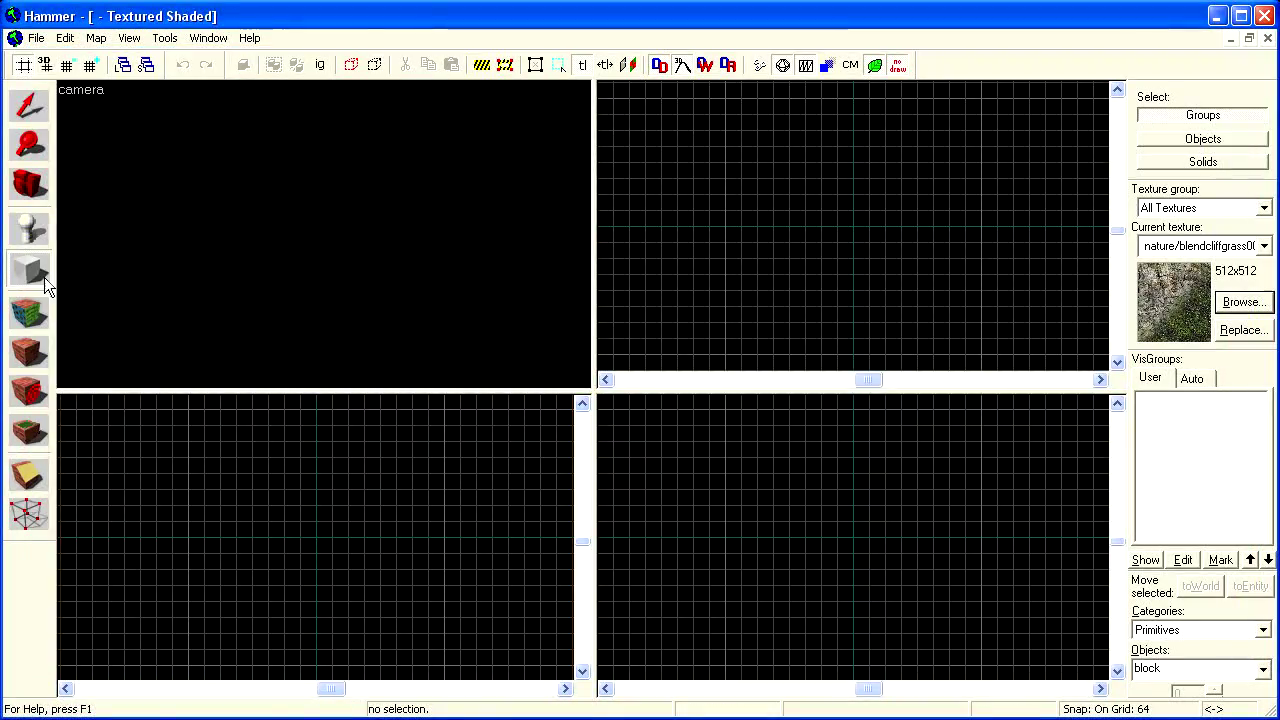
left_click_drag(726, 100, 985, 358)
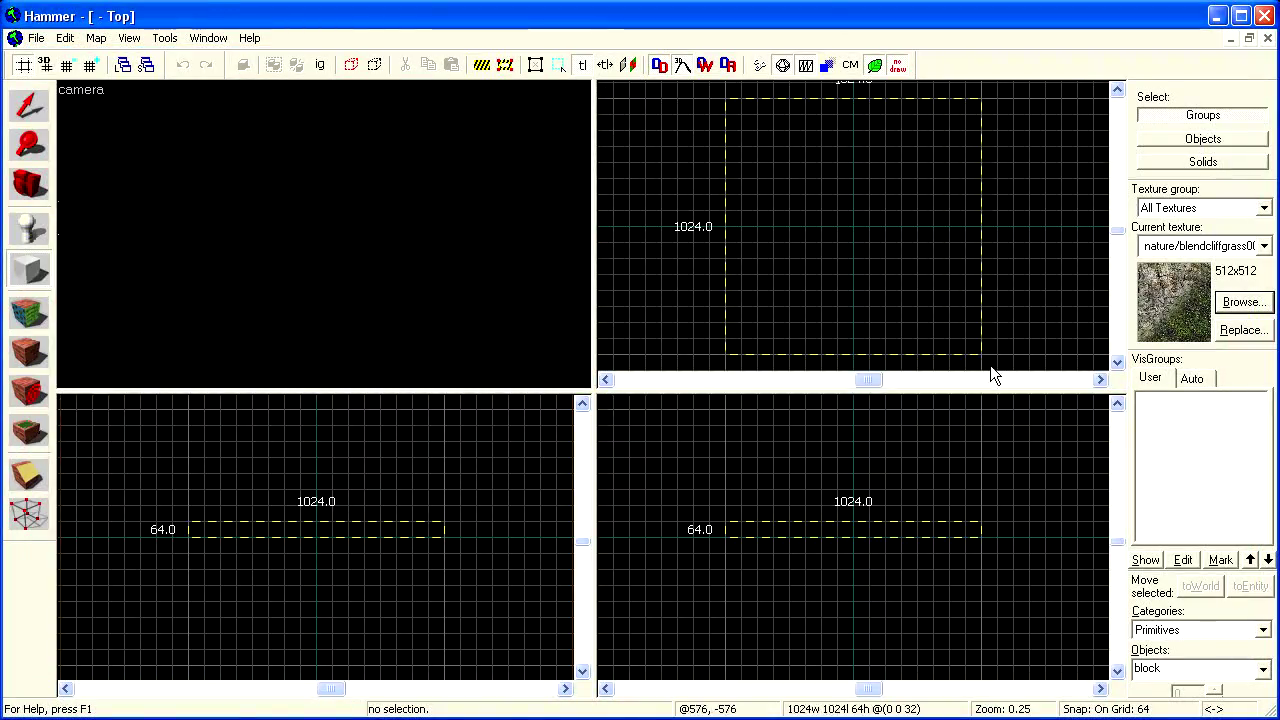
key("Return")
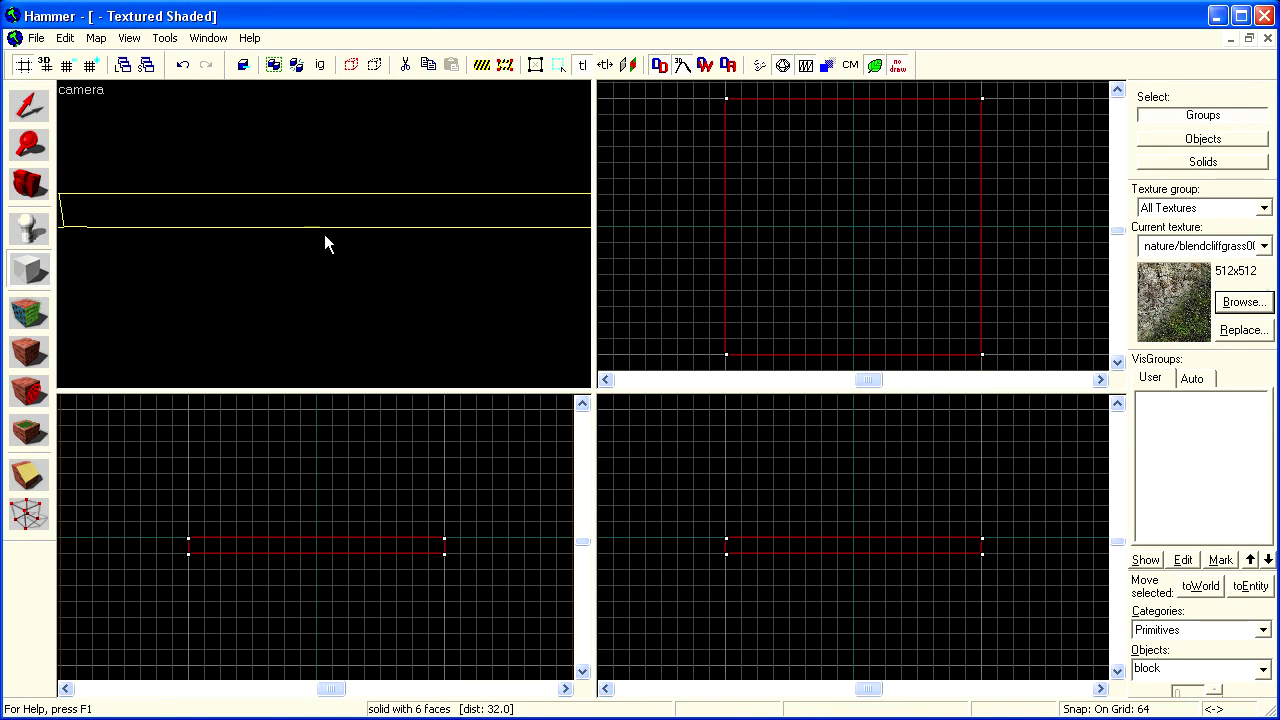
Maximize the 3D view and back the camera off to frame the slab.
key("shift+z")
key("z")
key("s")
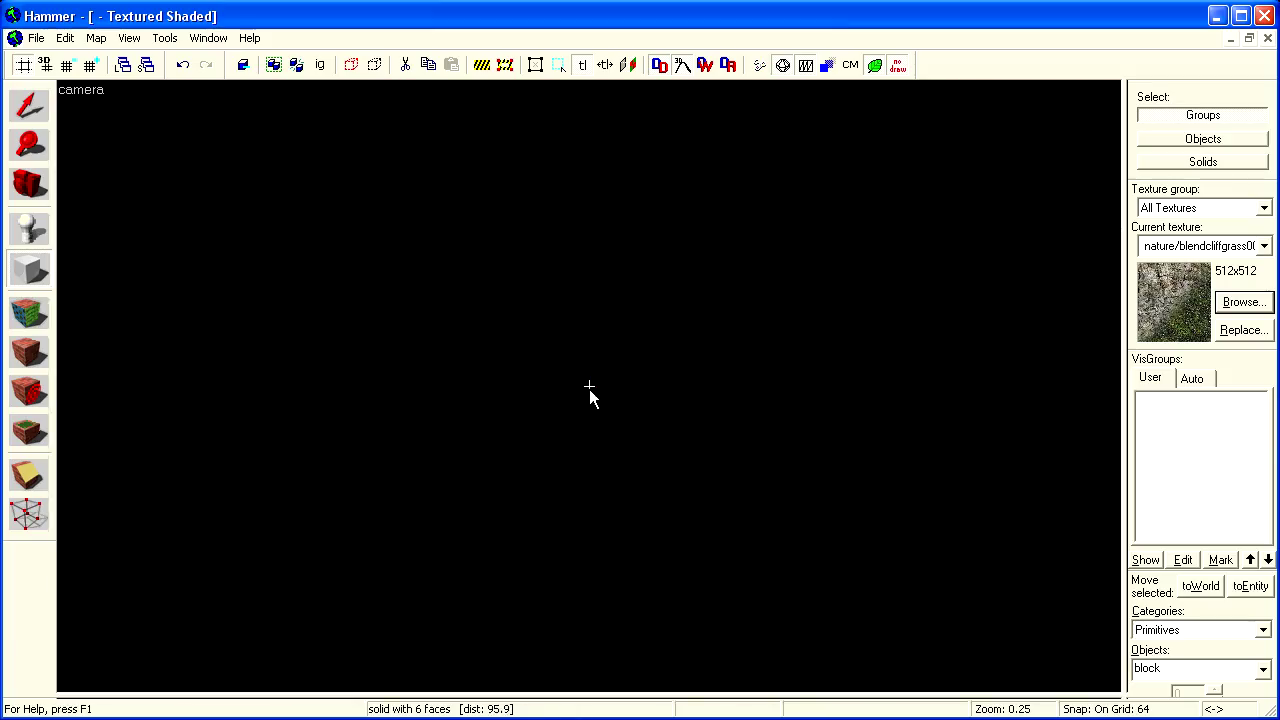
key("s")
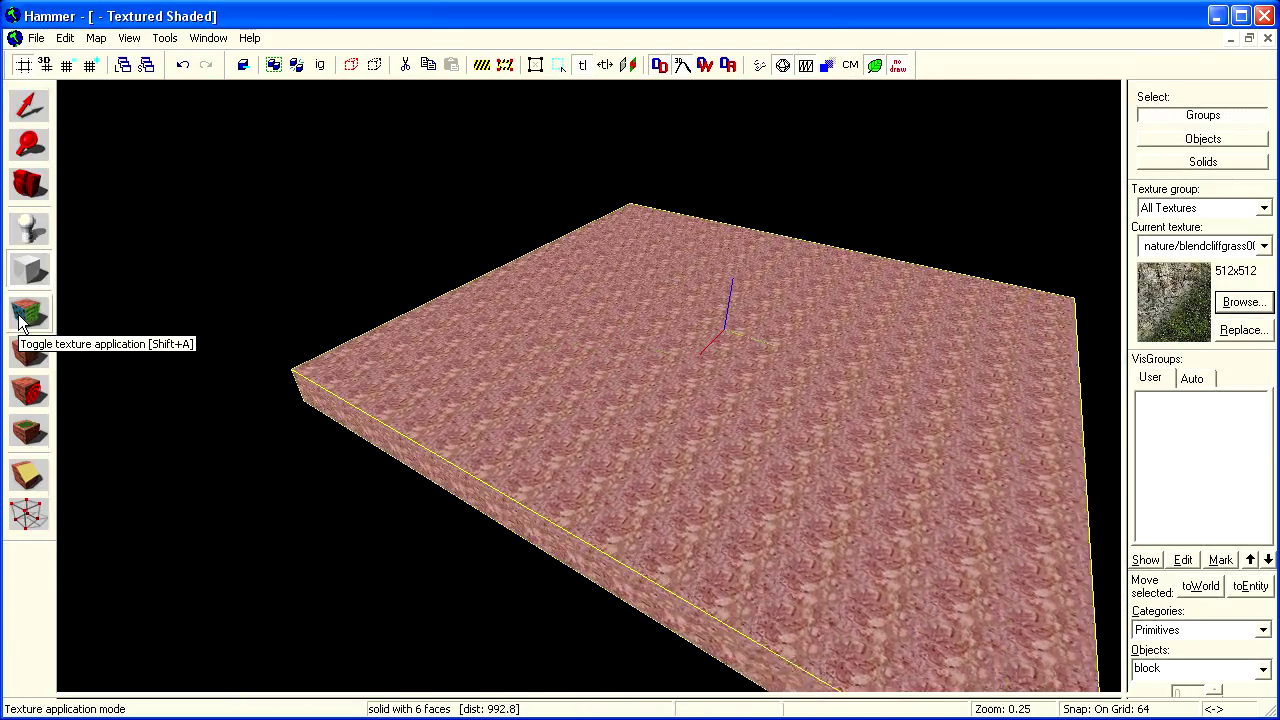
Select the slab's top face and create a power 2 displacement on it.
left_click(22, 328)
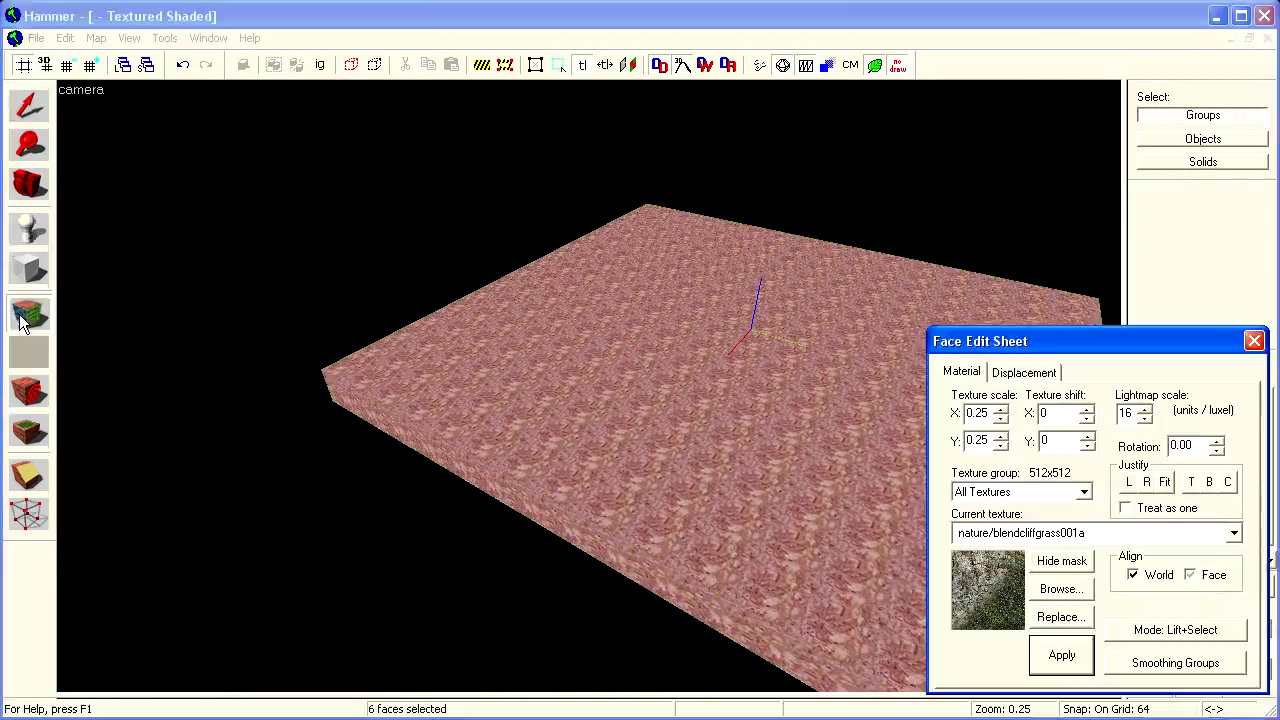
left_click(569, 445)
key("w")
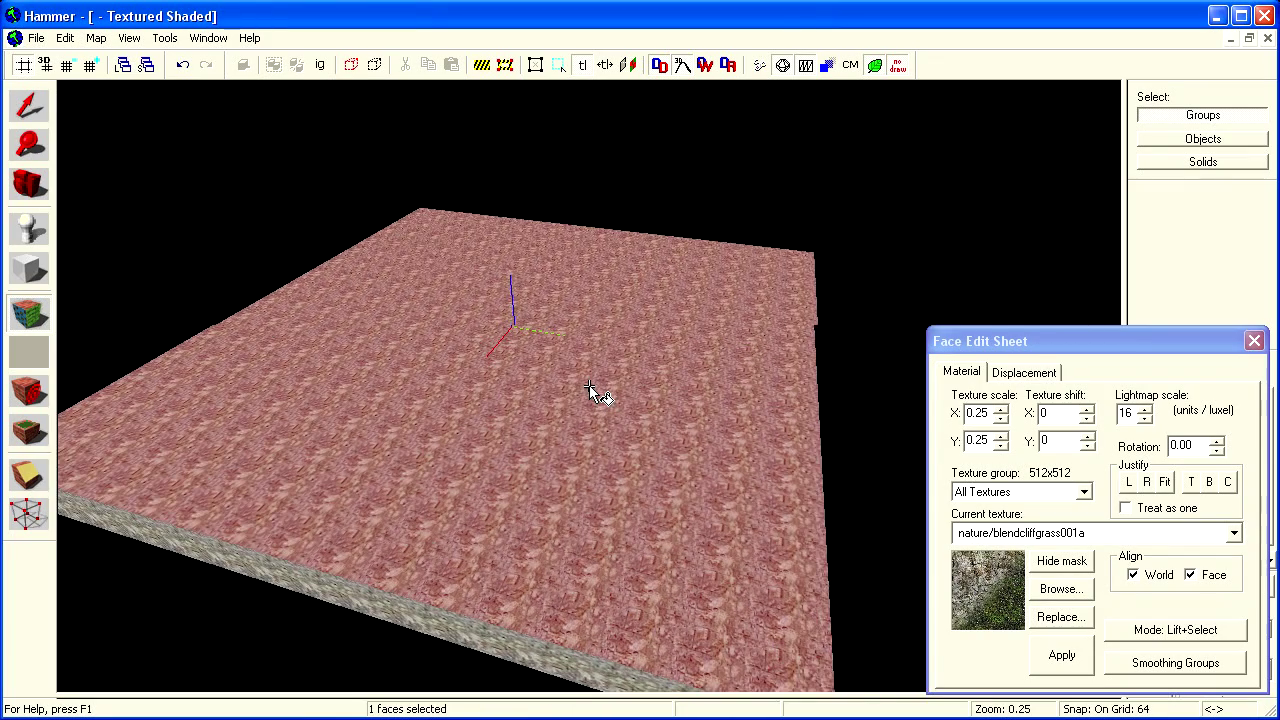
key("Left")
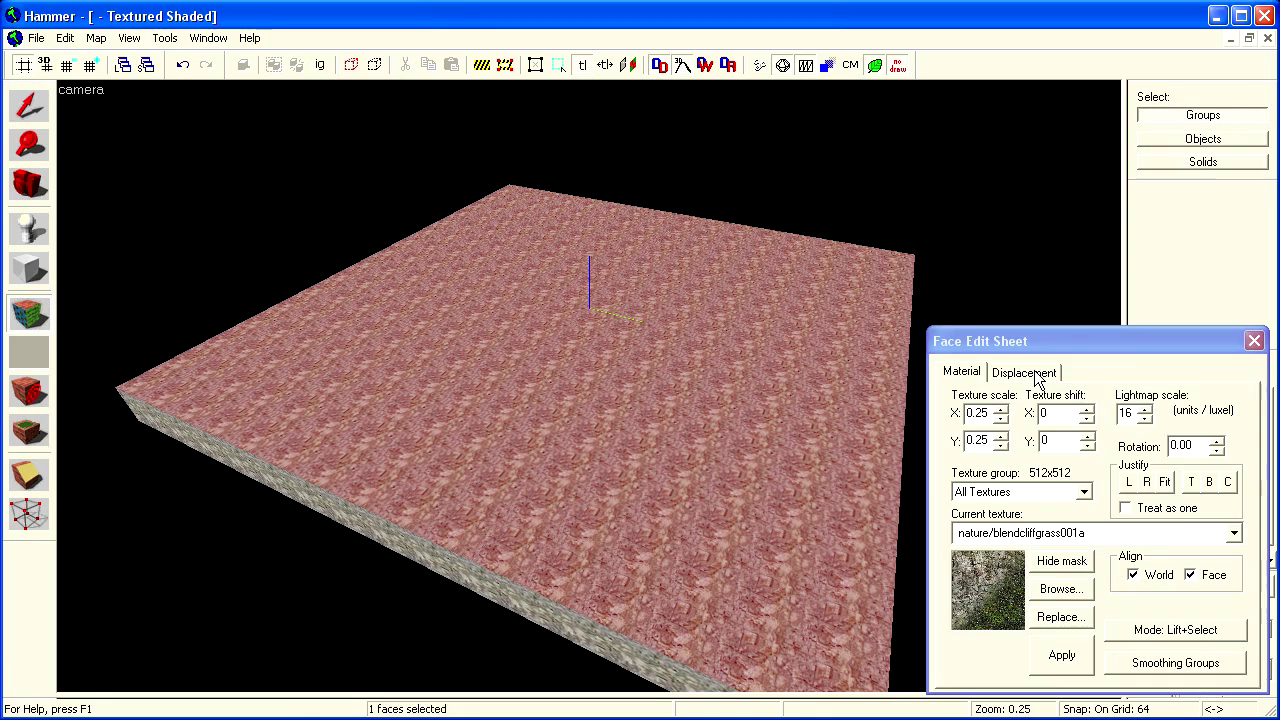
left_click(1030, 373)
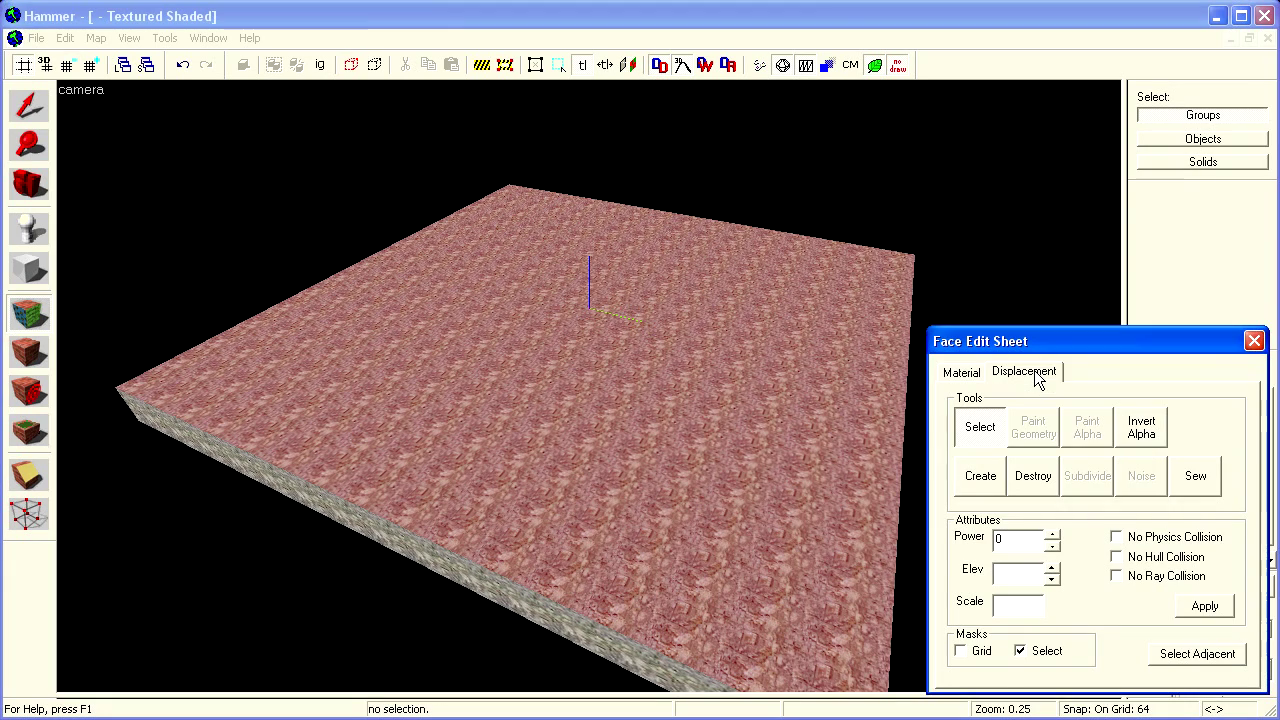
left_click(981, 482)
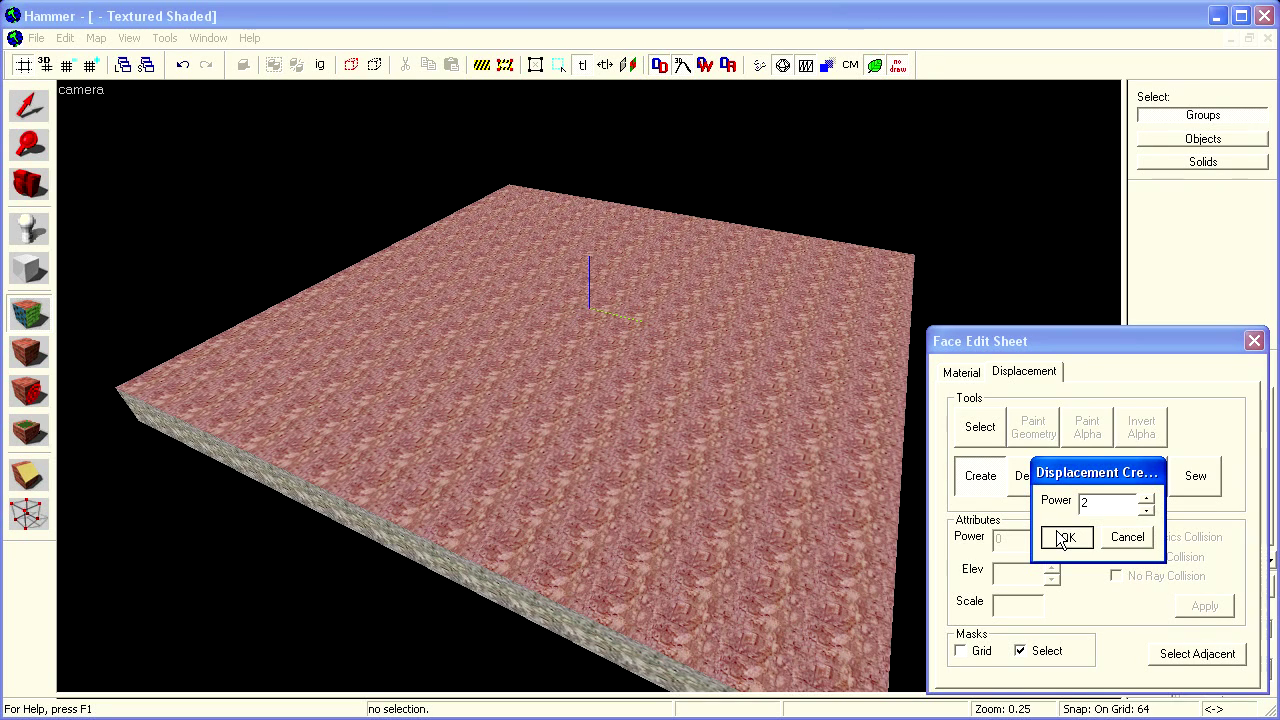
left_click(1063, 538)
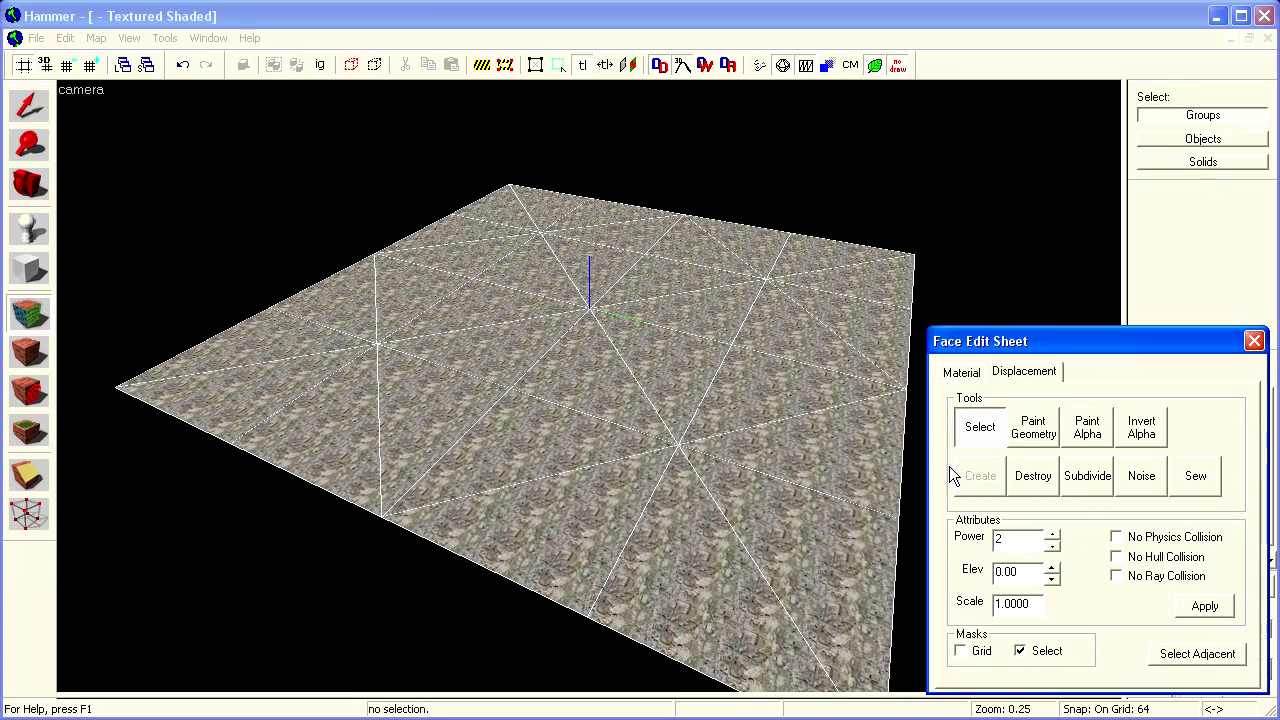
Paint raised bumps into the displacement using brush radius 274 and distance 27.
scroll(620, 390, "up", 2)
left_click(1033, 427)
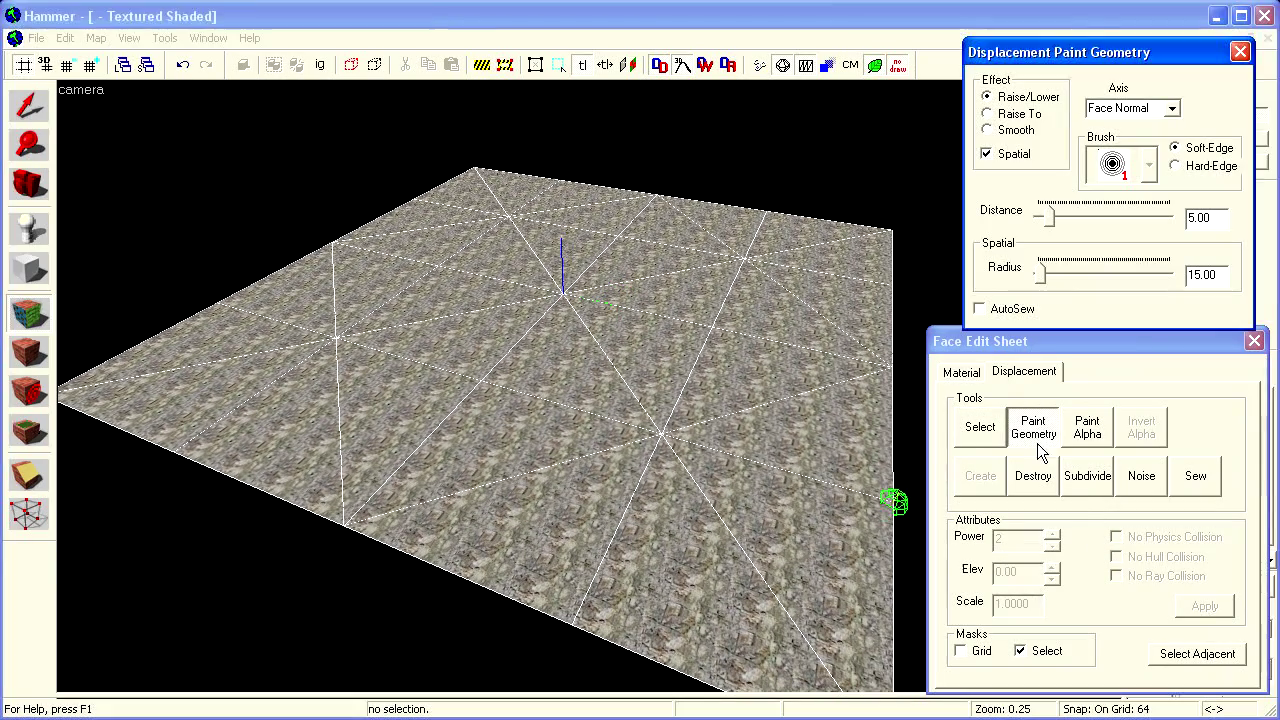
mouse_move(305, 380)
left_mouse_down()
mouse_move(527, 320)
mouse_move(589, 386)
left_mouse_up()
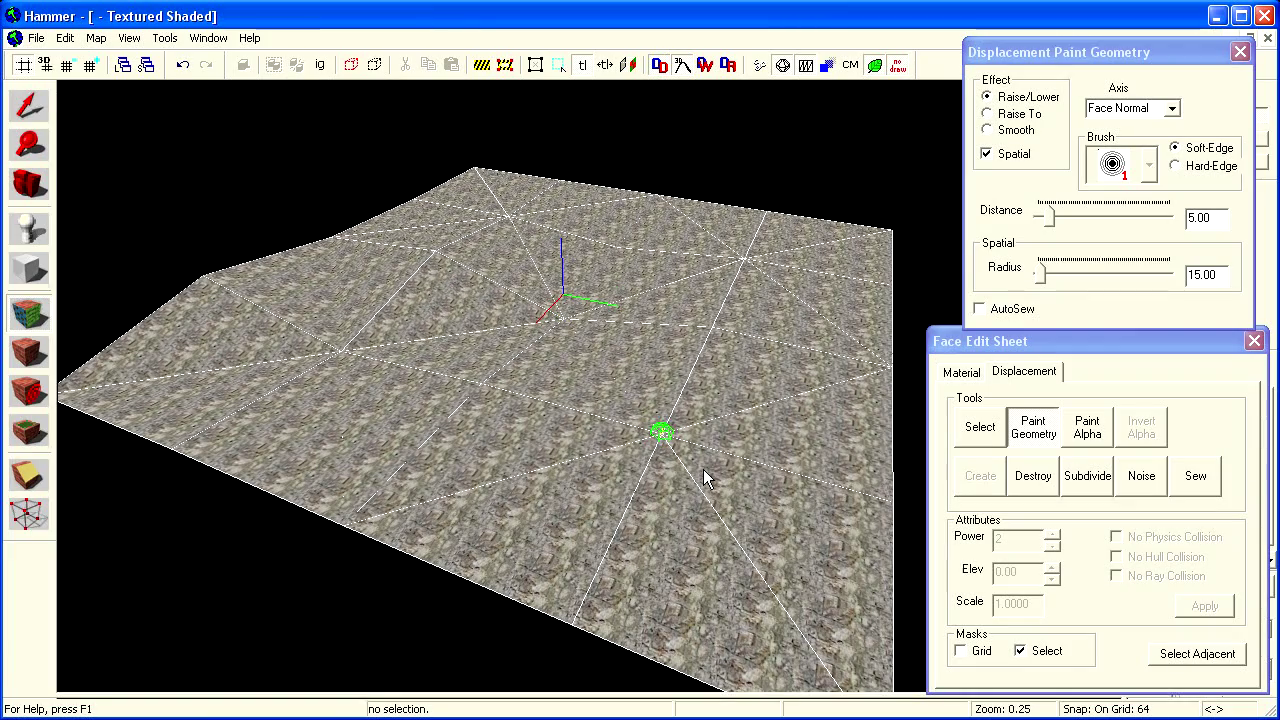
left_click_drag(1043, 276, 1073, 270)
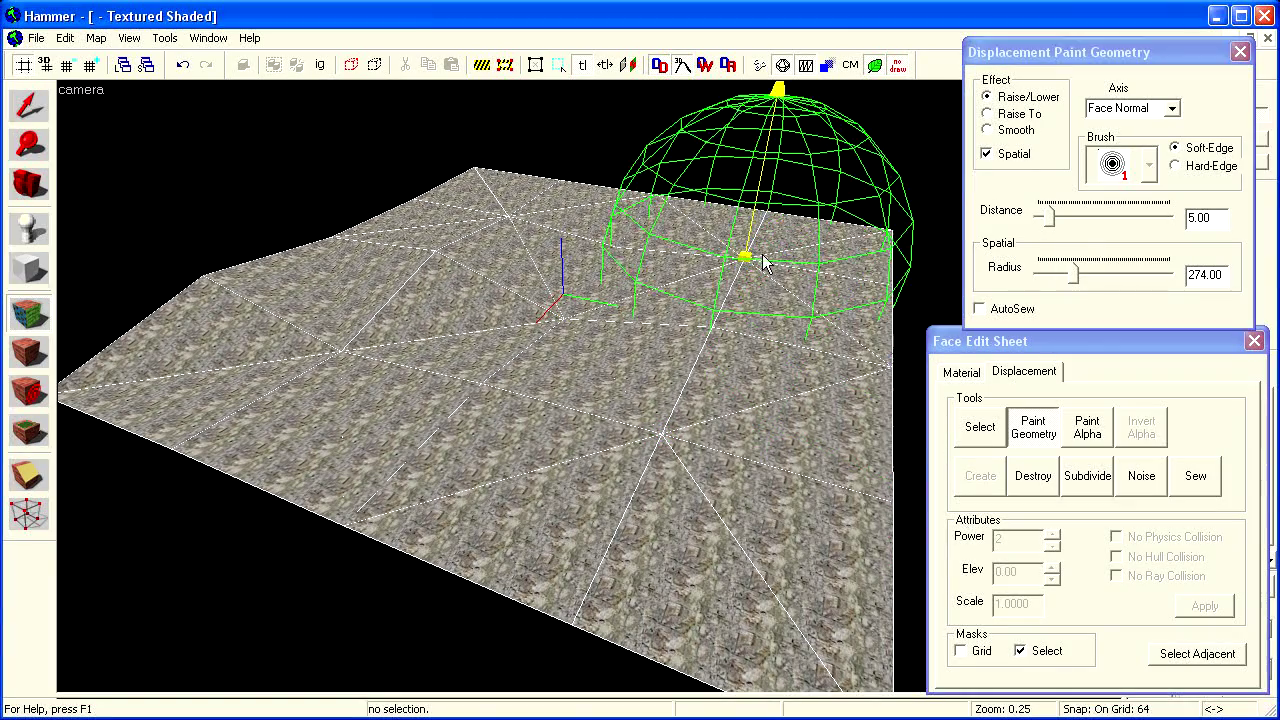
left_click_drag(1046, 213, 1098, 213)
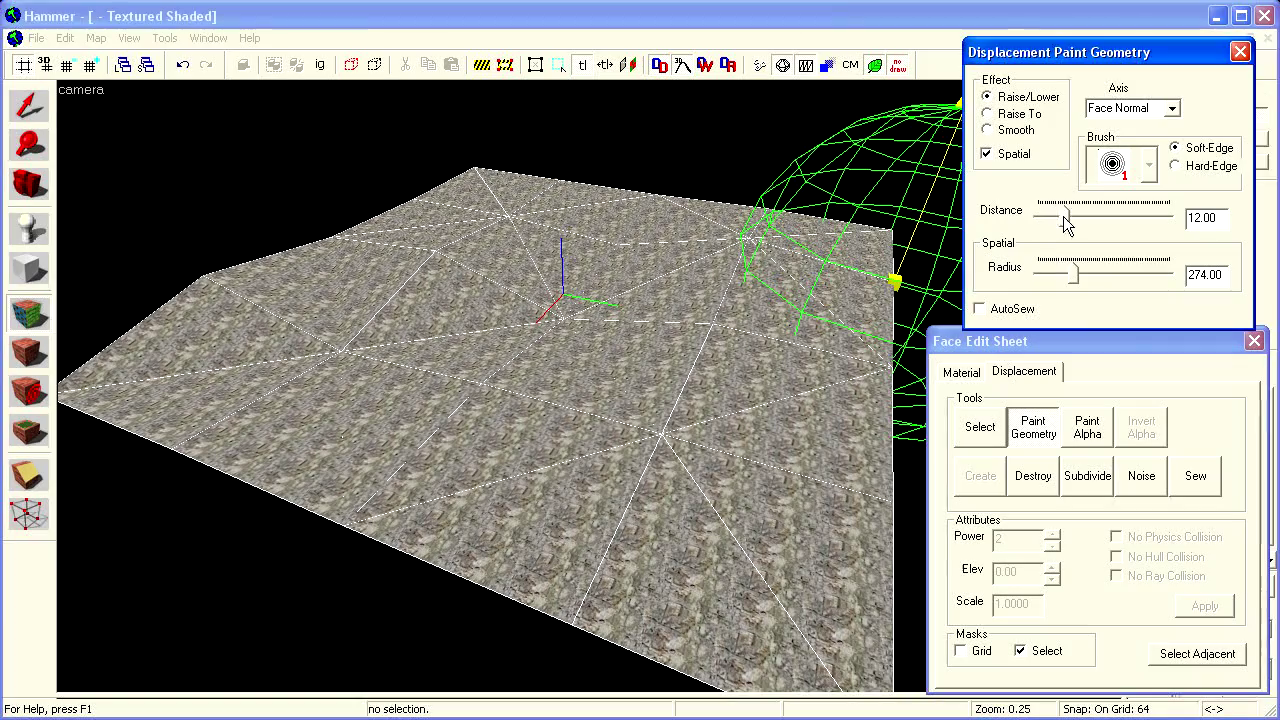
left_click_drag(629, 300, 657, 263)
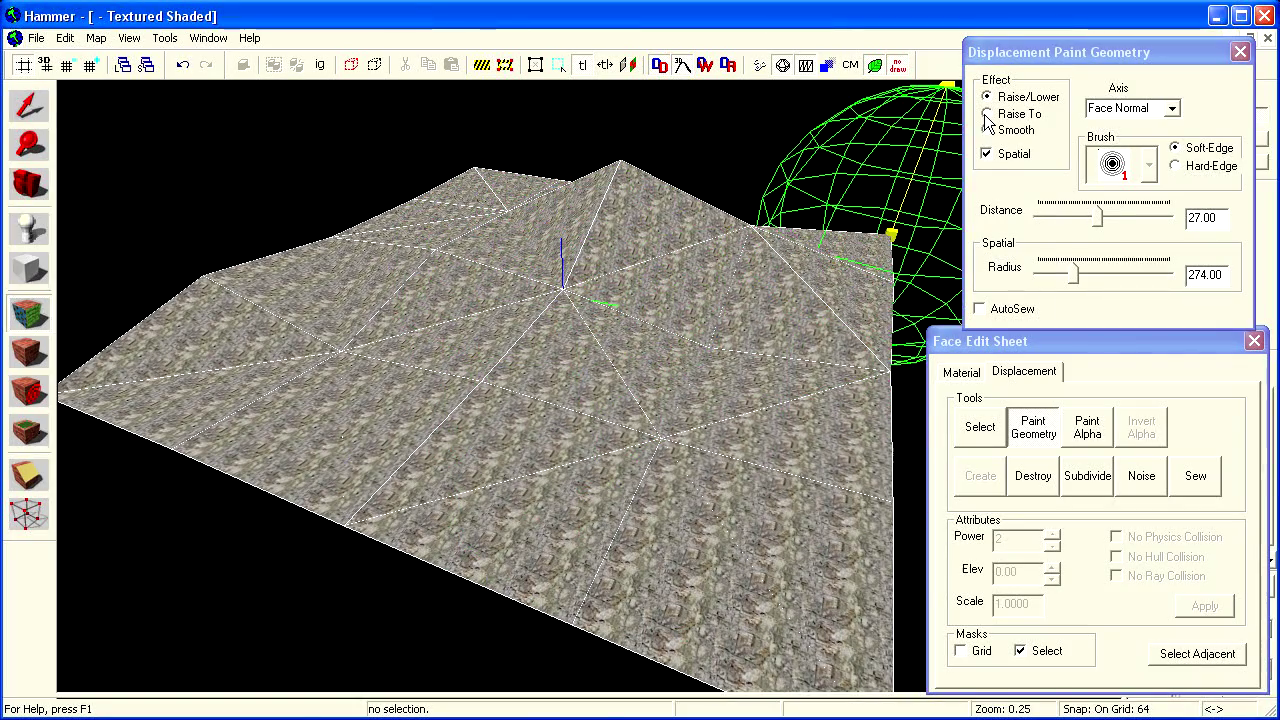
Flatten the raised terrain with Raise To and Smooth, then restore raise/lower mode.
left_click(987, 113)
mouse_move(1098, 213)
left_mouse_down()
mouse_move(1170, 213)
mouse_move(1040, 213)
left_mouse_up()
left_click(444, 346)
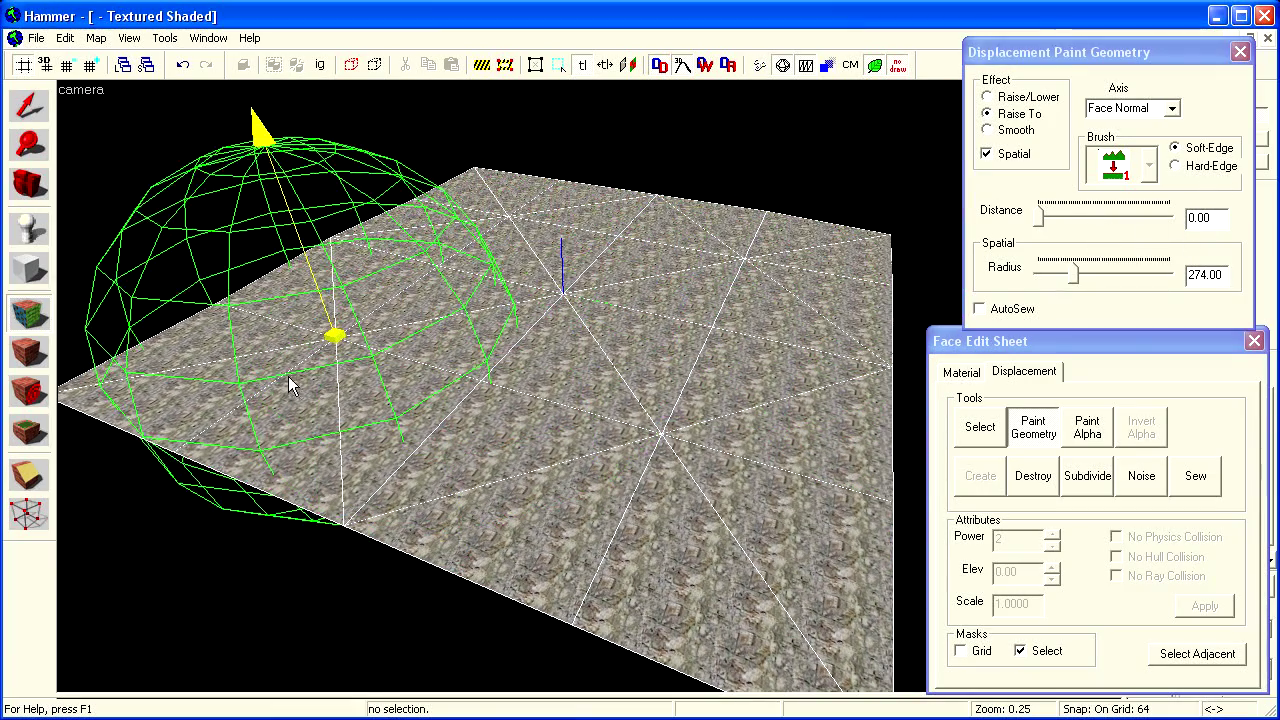
left_click(987, 130)
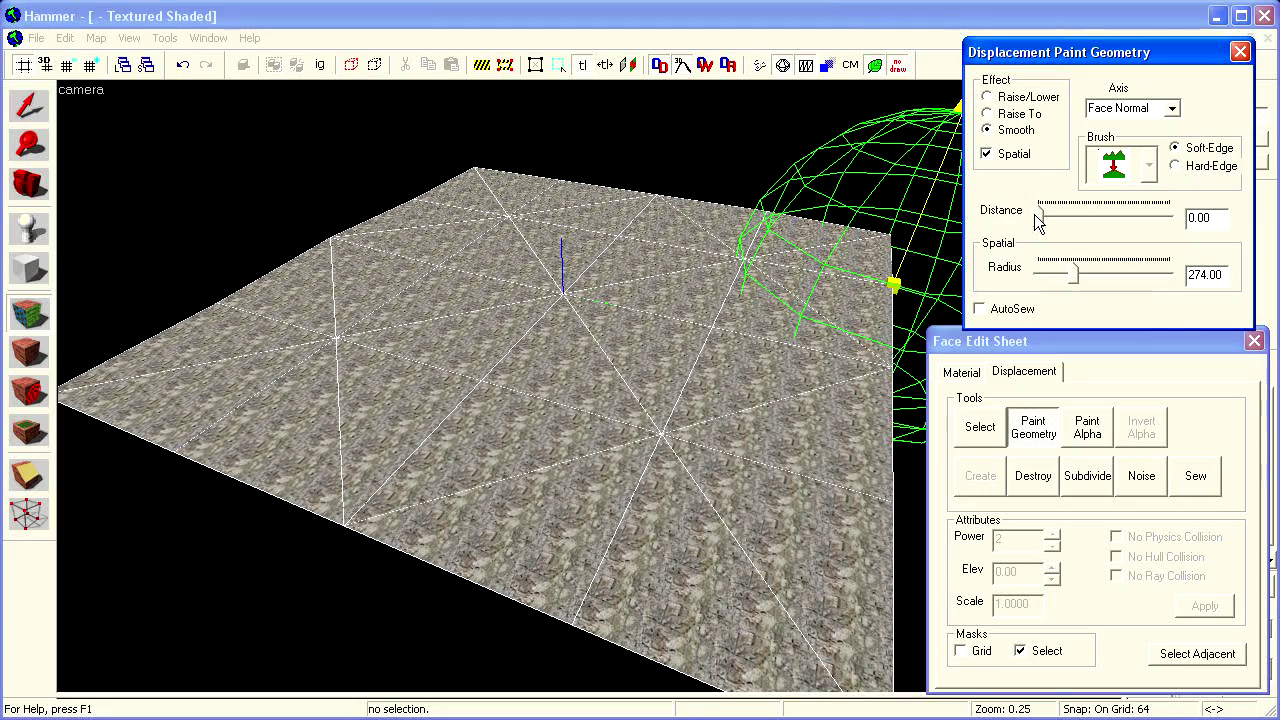
left_click(987, 153)
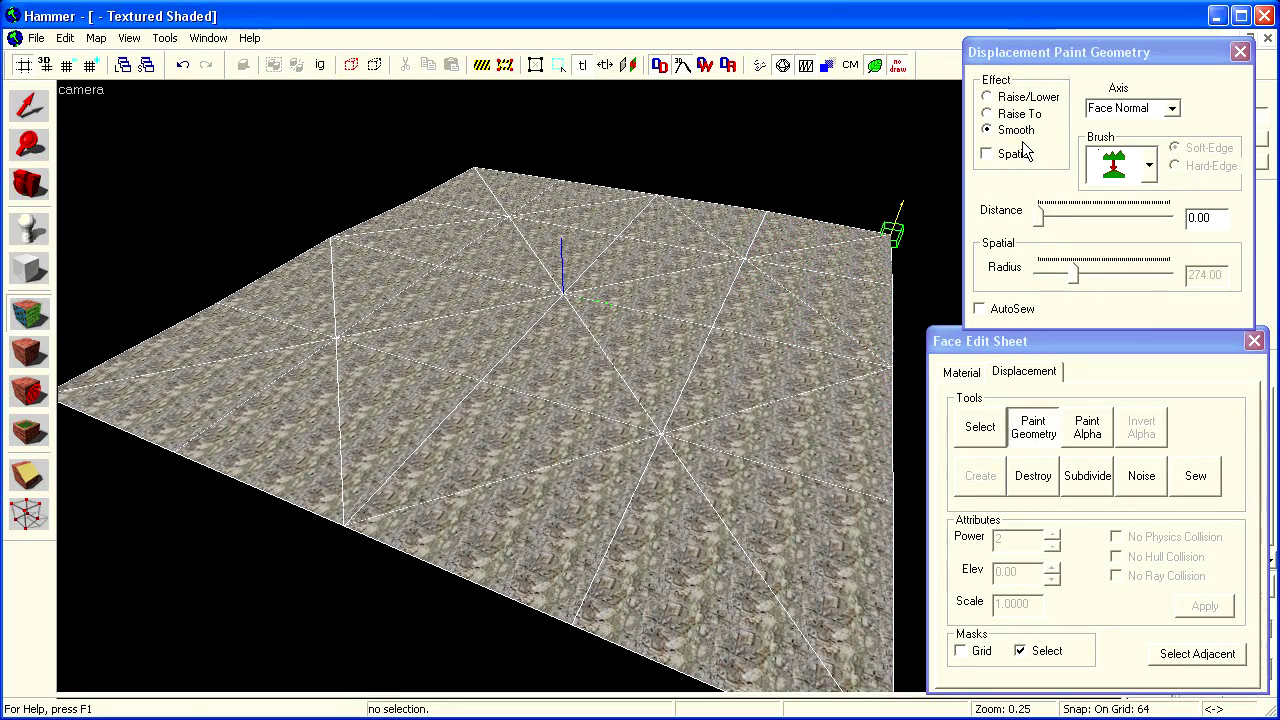
left_click(987, 153)
left_click(987, 96)
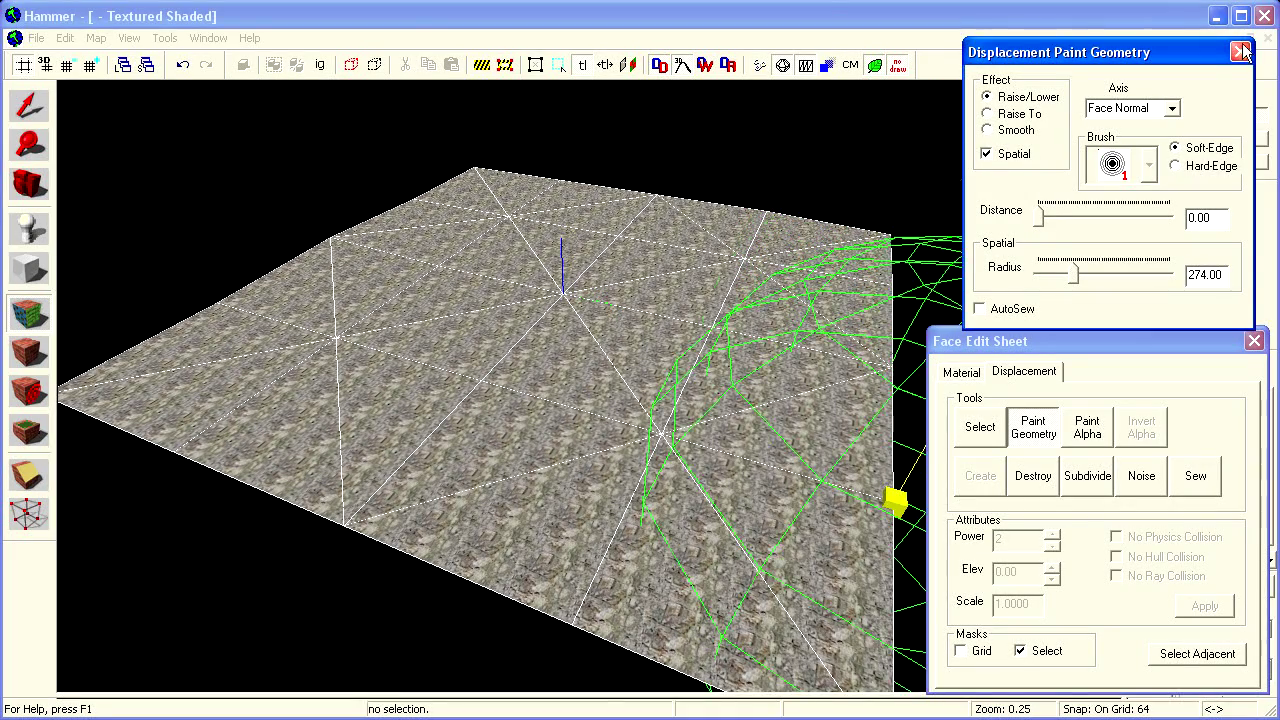
Paint the grass alpha blend across the terrain and invert the alpha.
left_click(1240, 53)
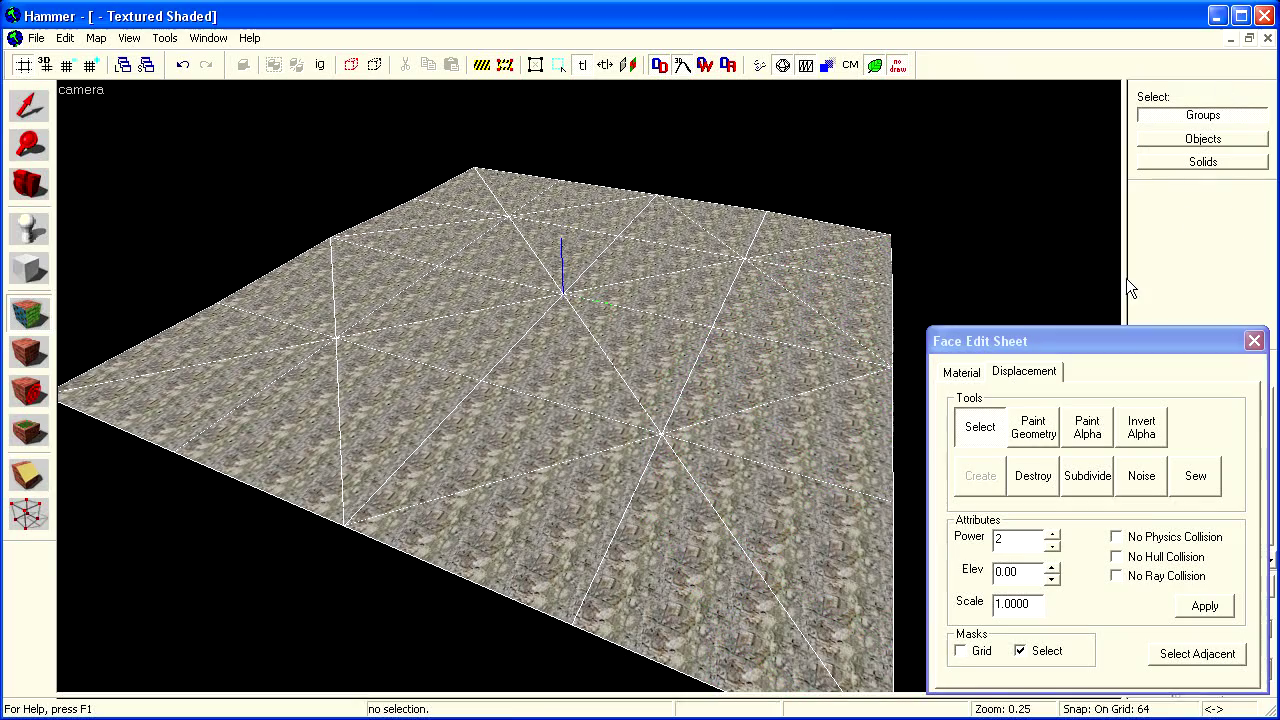
left_click(1093, 428)
mouse_move(605, 409)
left_mouse_down()
mouse_move(109, 442)
mouse_move(761, 343)
mouse_move(535, 340)
mouse_move(871, 261)
mouse_move(364, 239)
mouse_move(371, 360)
left_mouse_up()
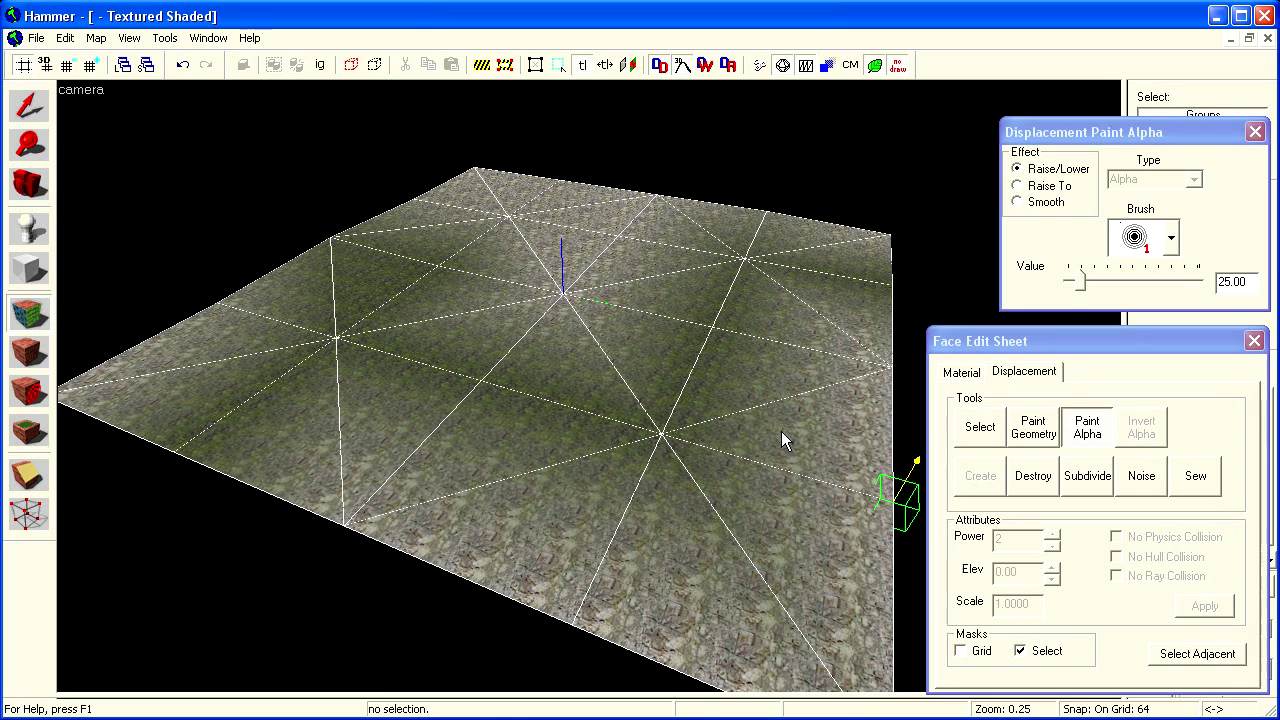
left_click(1255, 132)
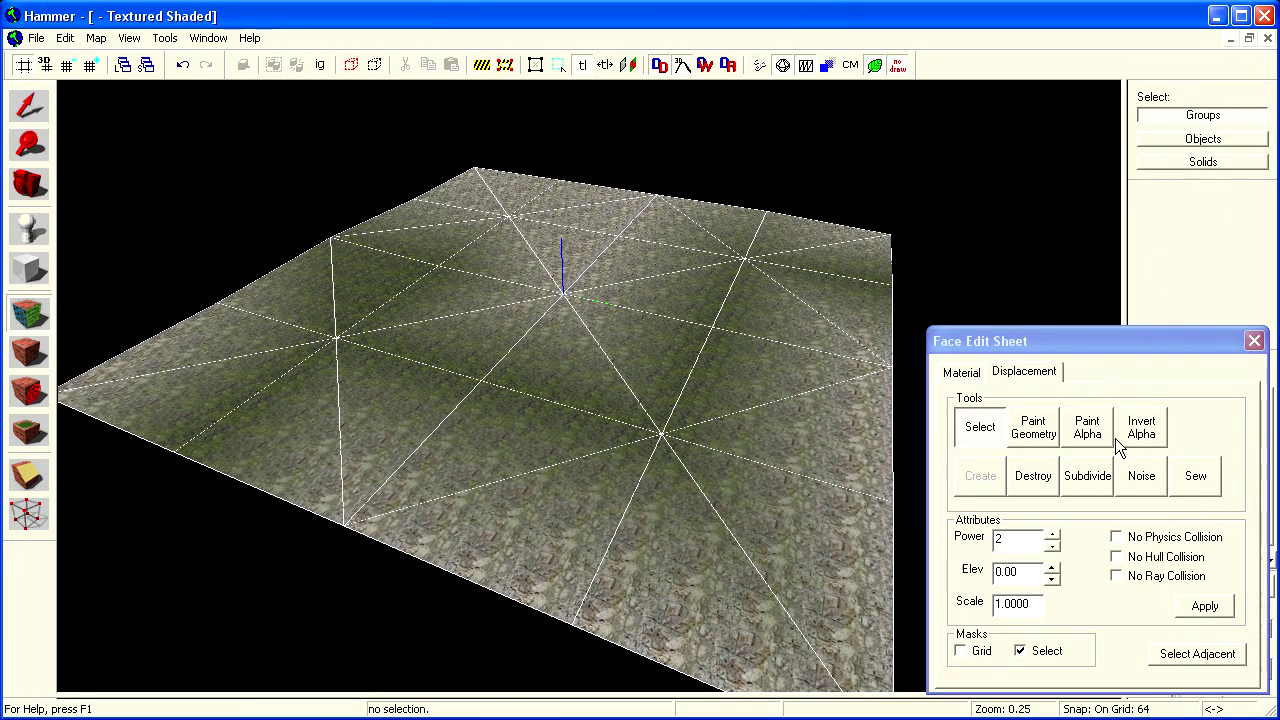
left_click(1150, 445)
left_click(1155, 447)
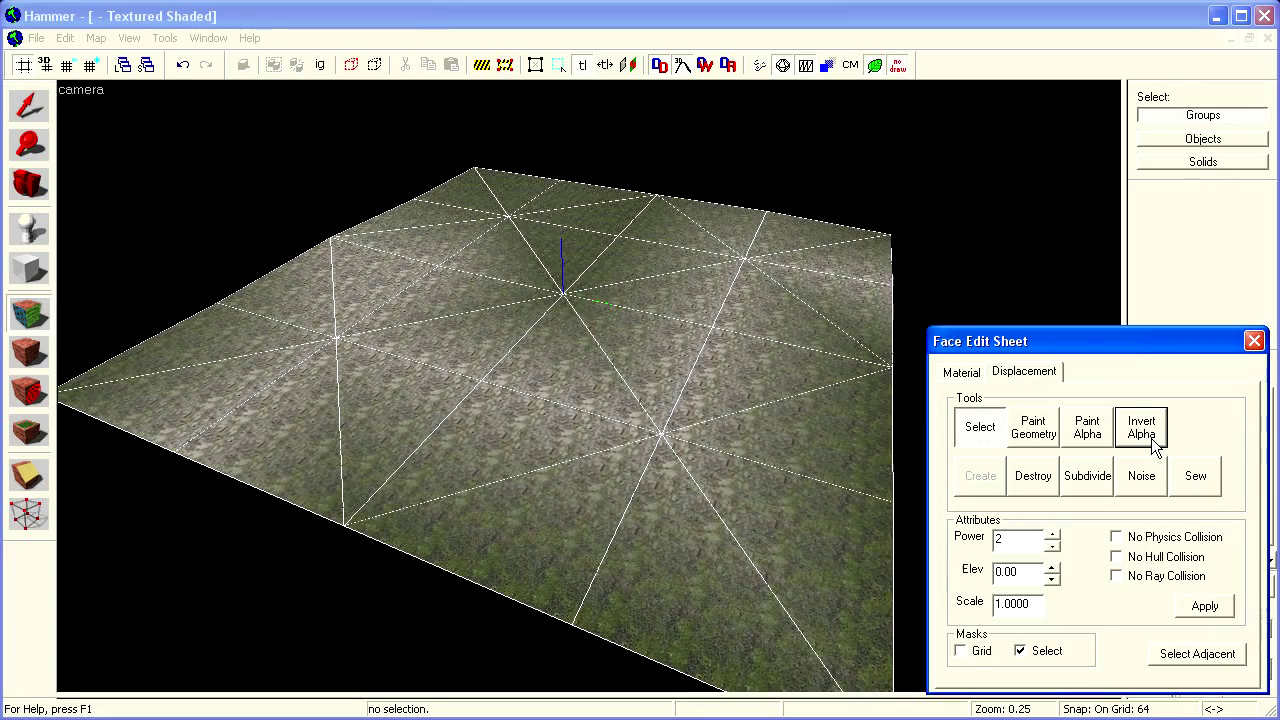
key("z")
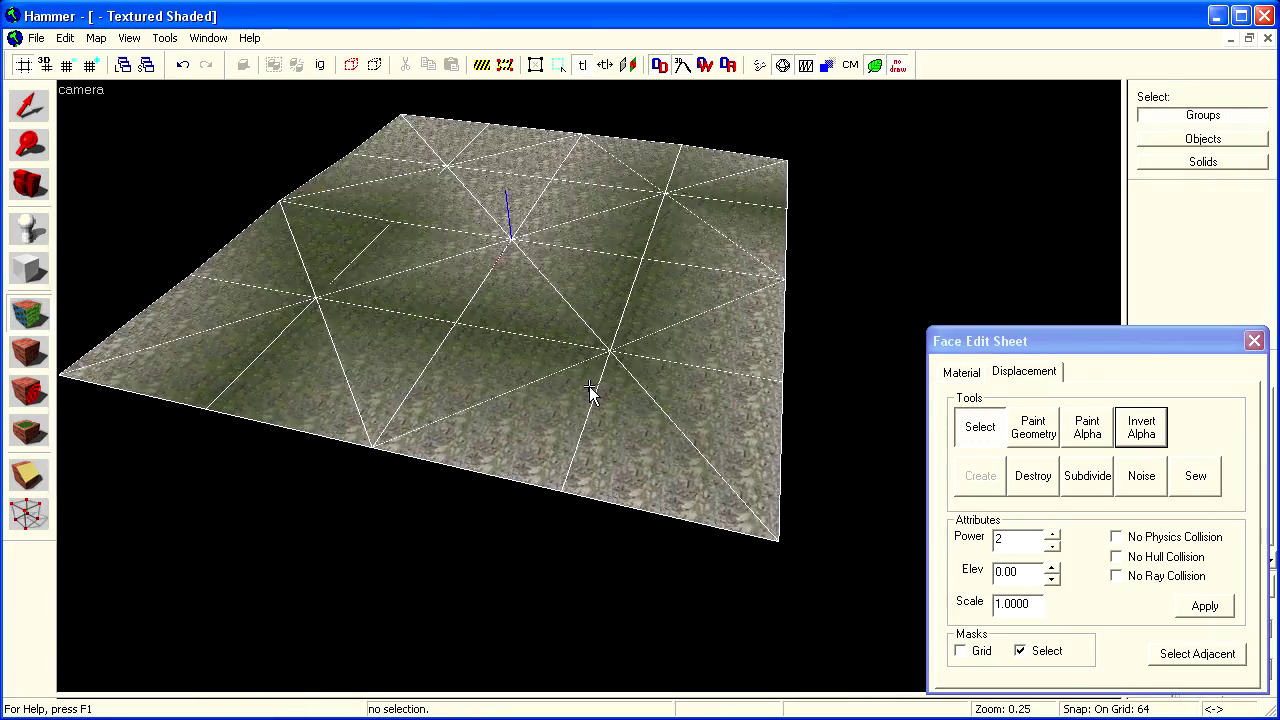
key("z")
Destroy the displacement, recreate it at power 2, and return to the Selection Tool.
left_click(1036, 478)
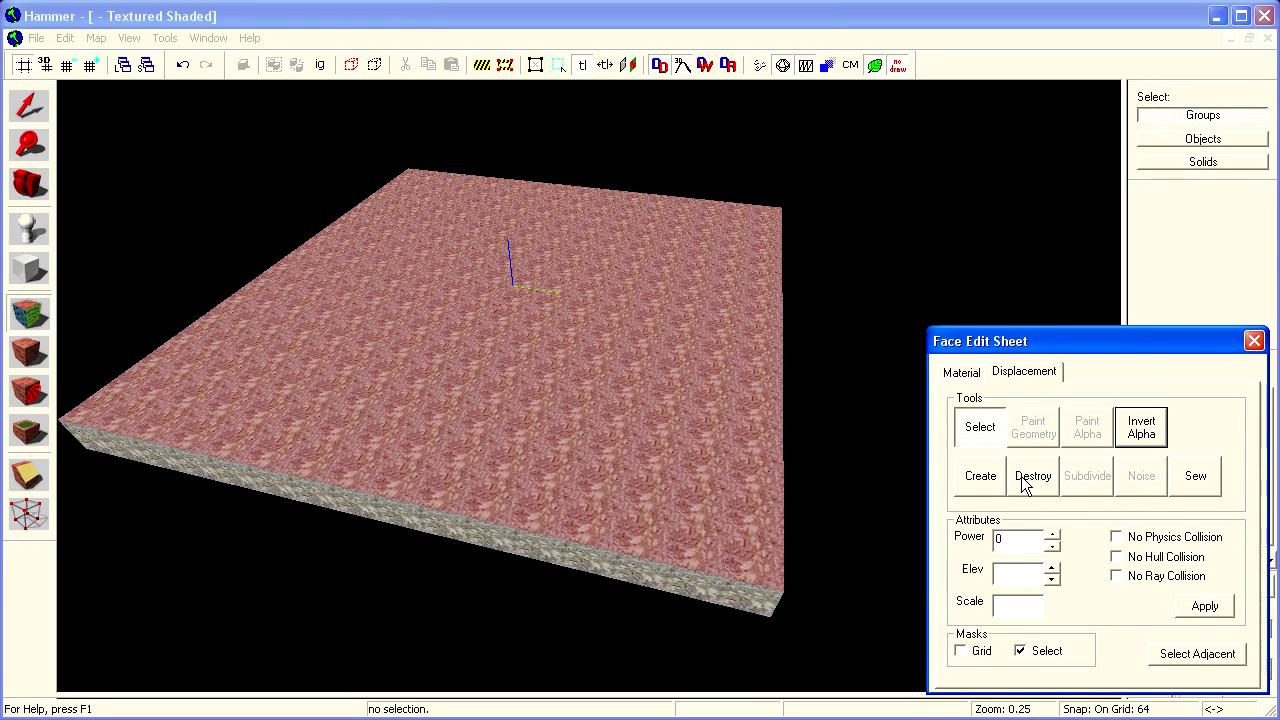
left_click(979, 484)
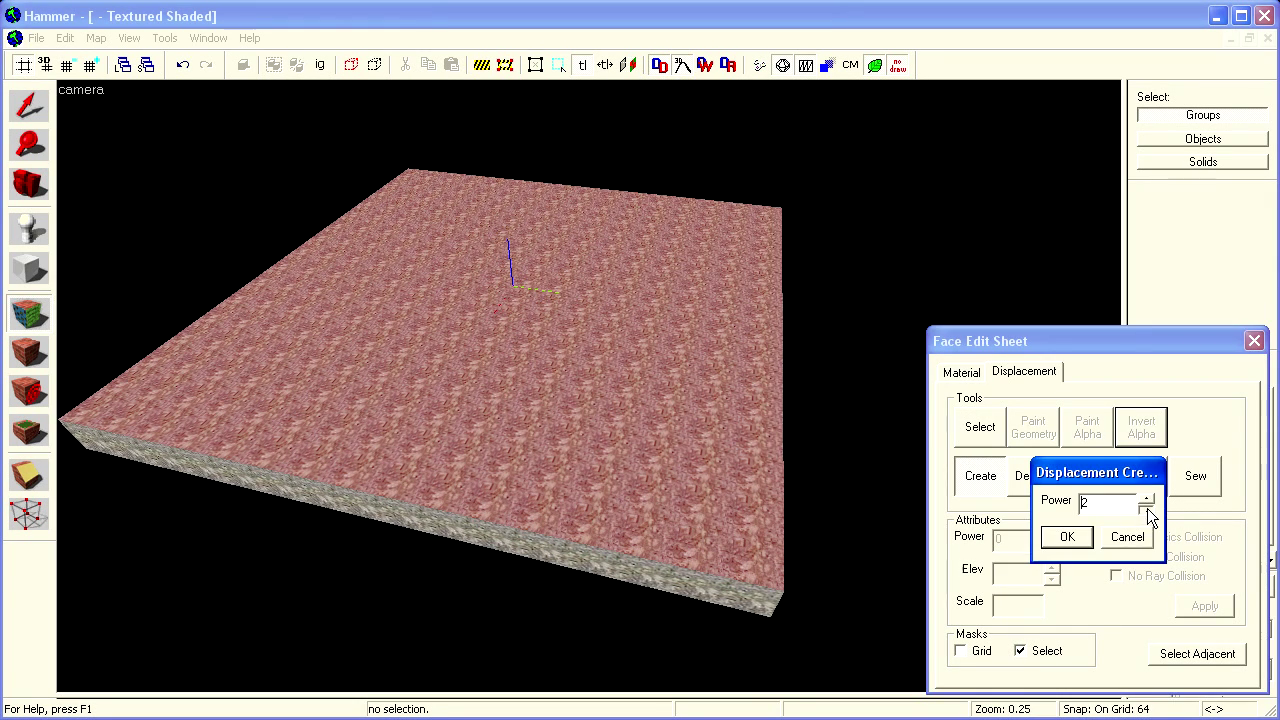
left_click(1063, 538)
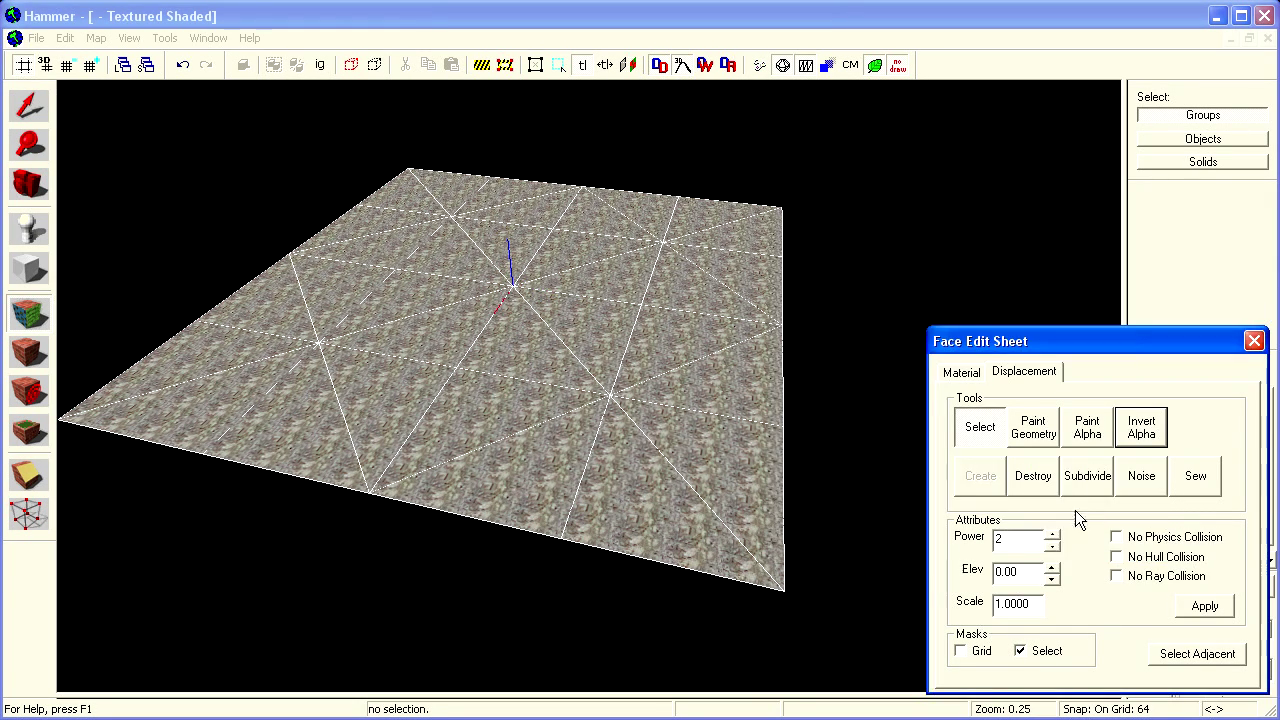
left_click(28, 108)
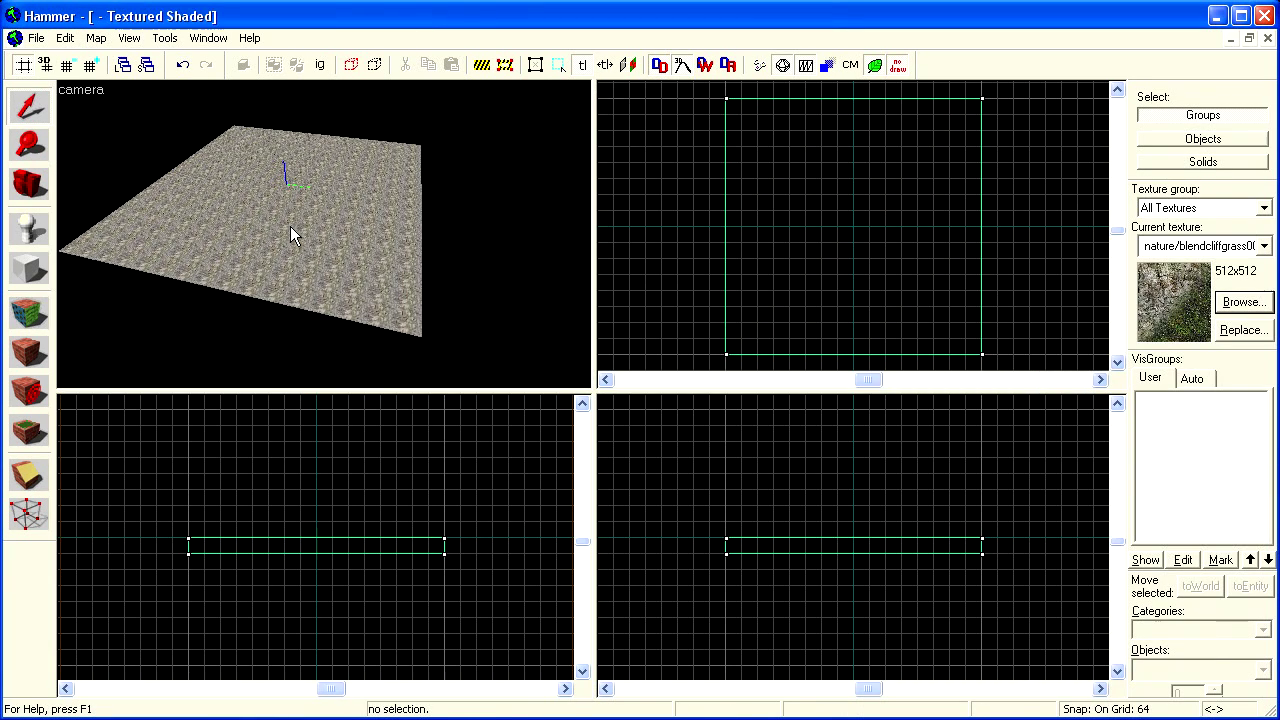
Add a trial wall block at the floor's edge with its own displacement.
left_click(290, 234)
left_click(28, 268)
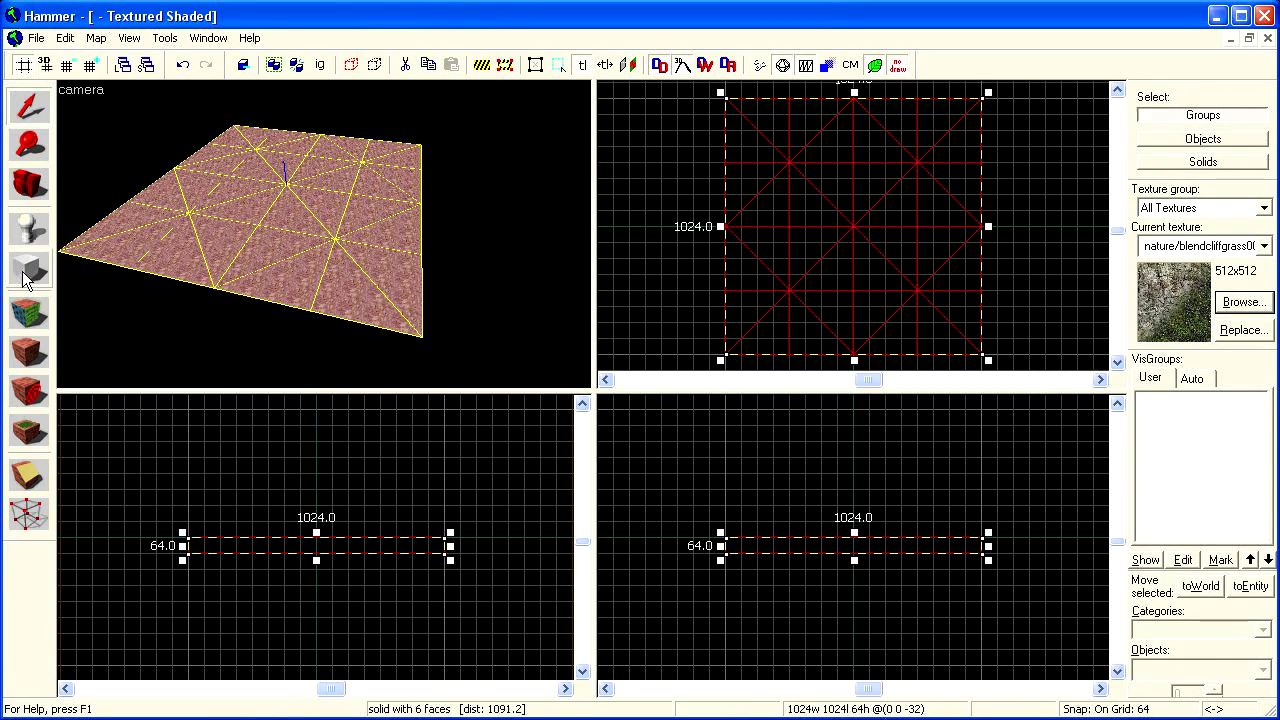
left_click_drag(450, 545, 440, 495)
scroll(440, 495, "down", 3)
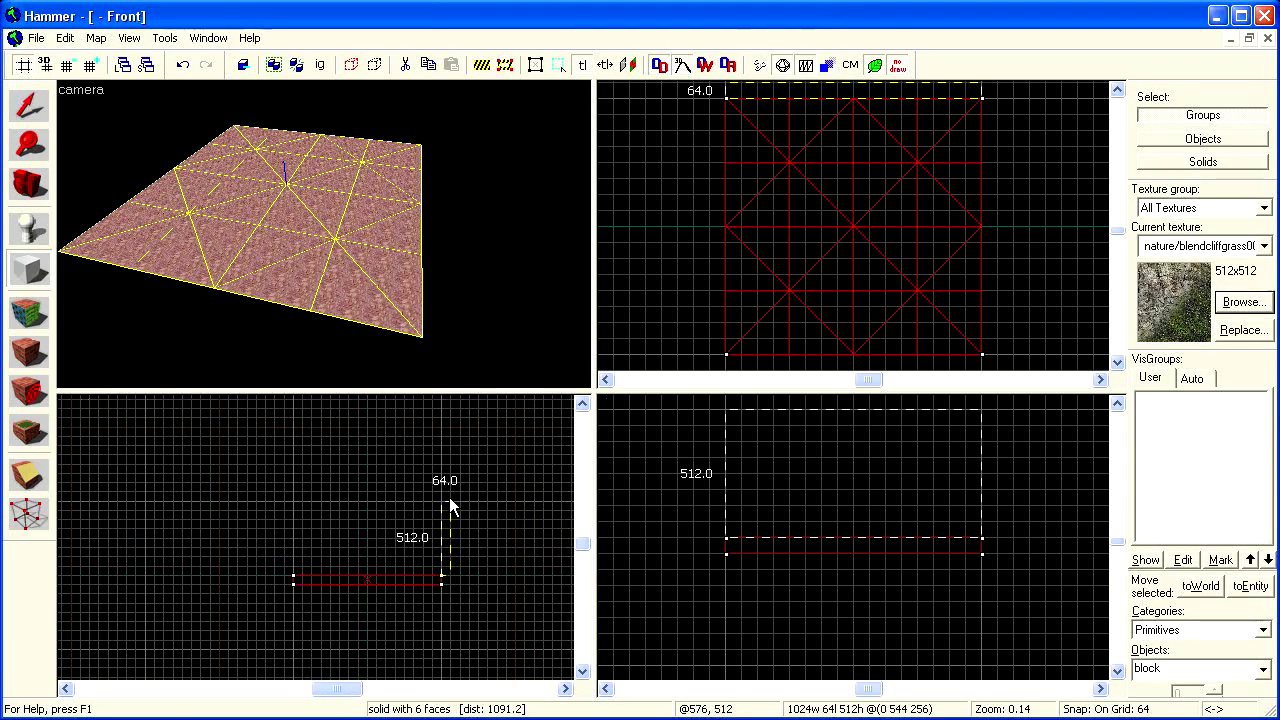
key("Return")
key("shift+a")
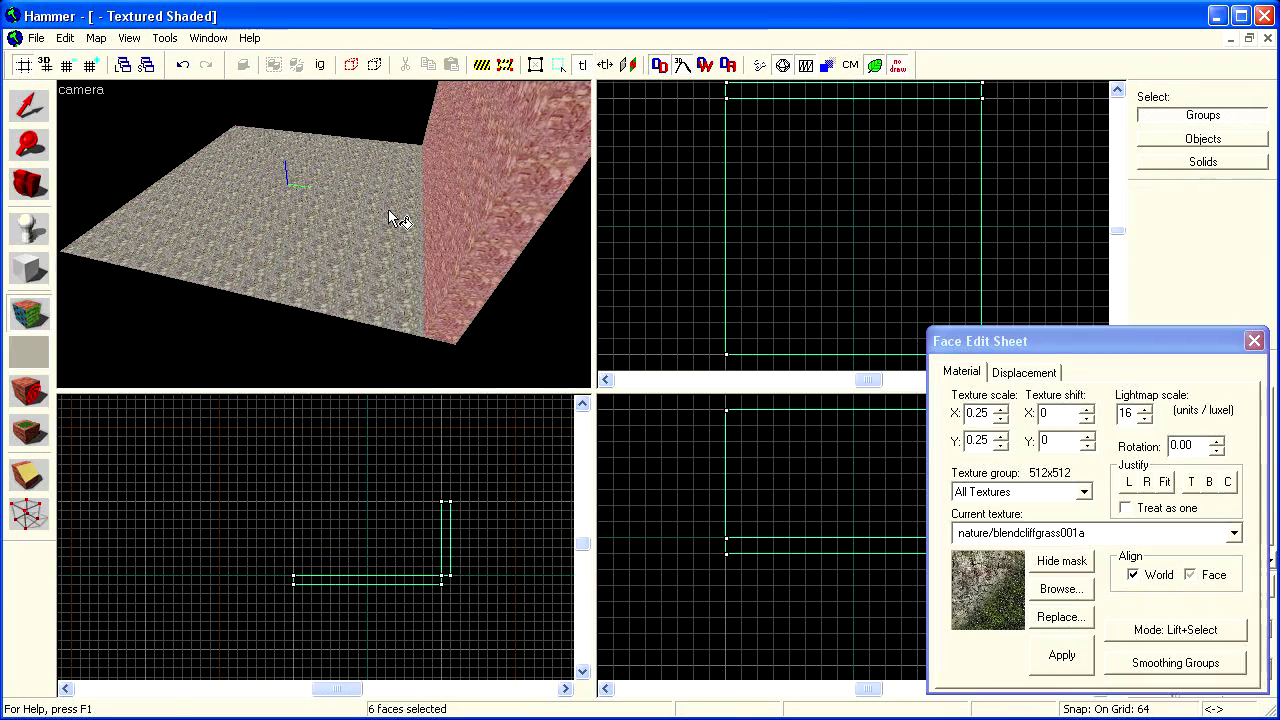
left_click(1015, 372)
left_click(980, 478)
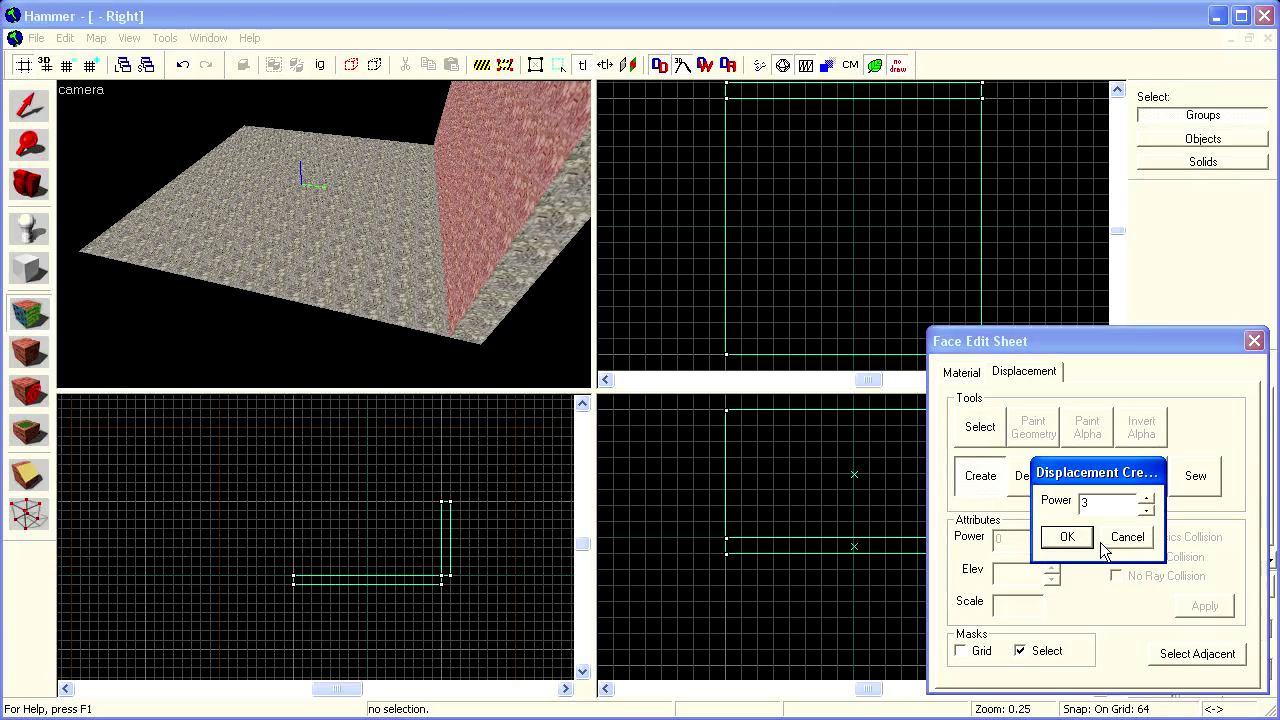
left_click(1067, 537)
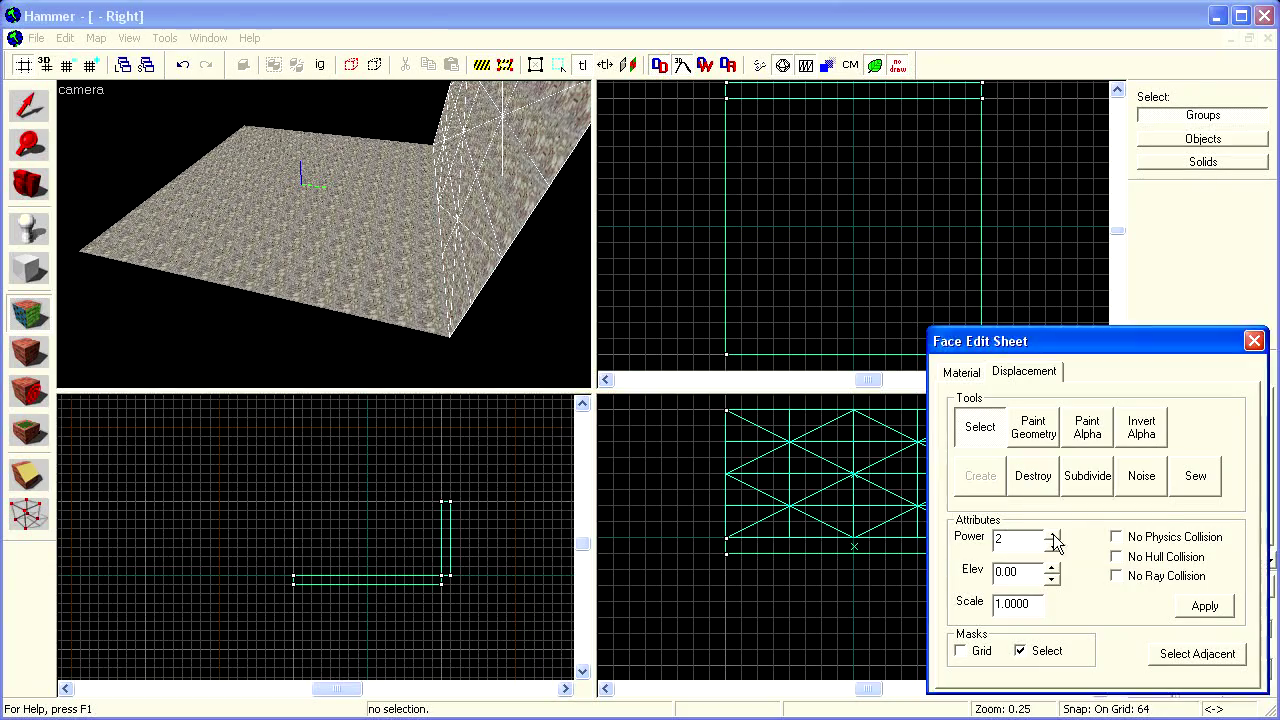
Subdivide the floor-wall corner, then undo back to the flat floor alone.
left_click(1104, 487)
key("z")
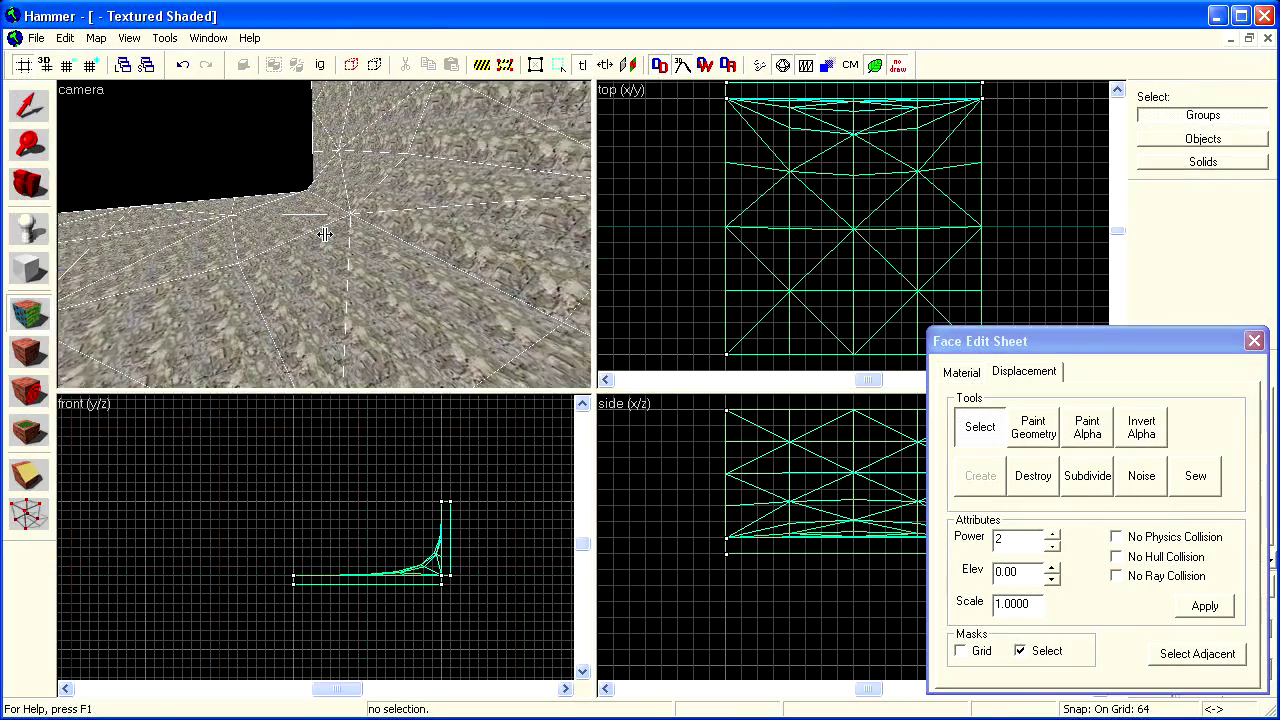
key("s")
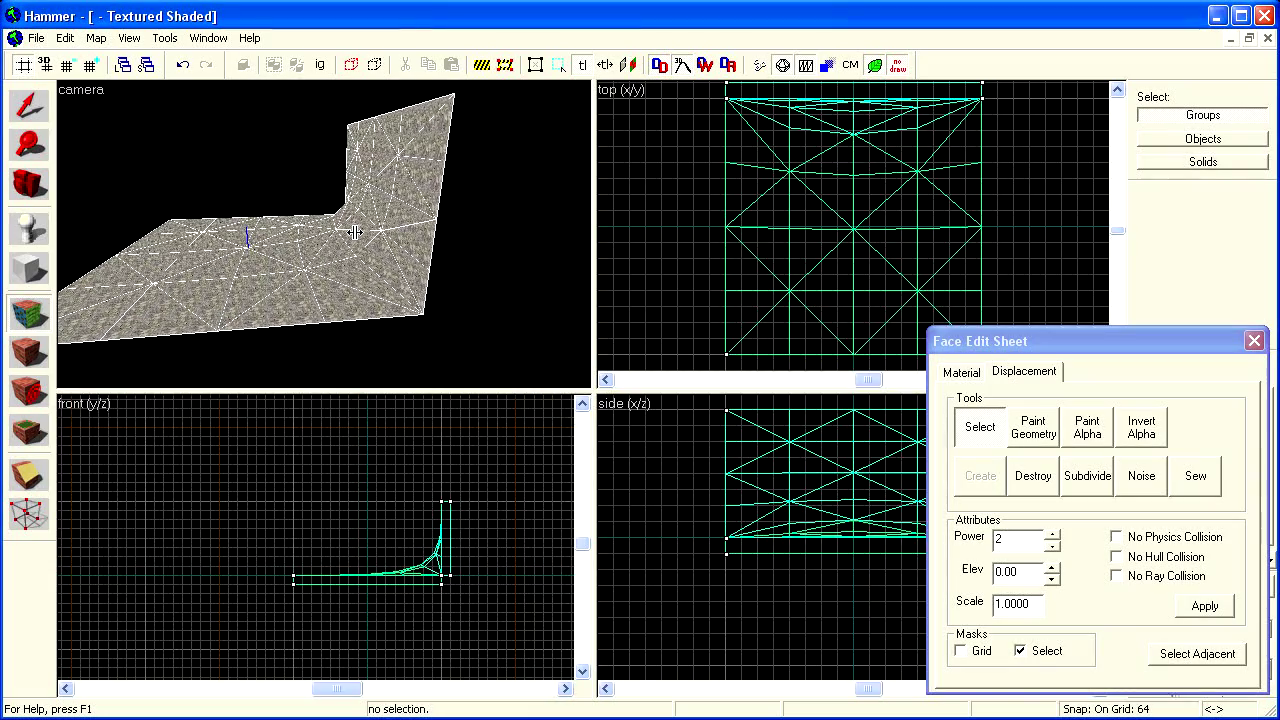
key("ctrl+z")
left_click(355, 233)
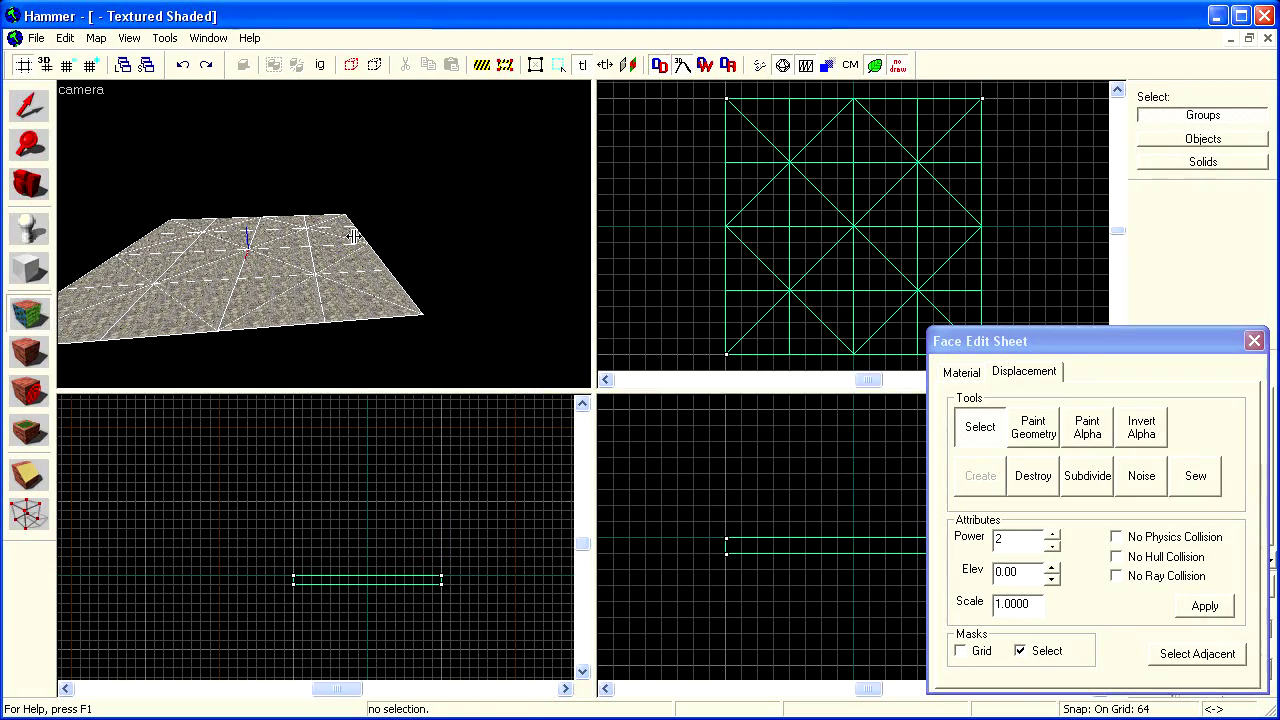
Apply random noise to the floor displacement and view it from ground level.
left_click(1140, 480)
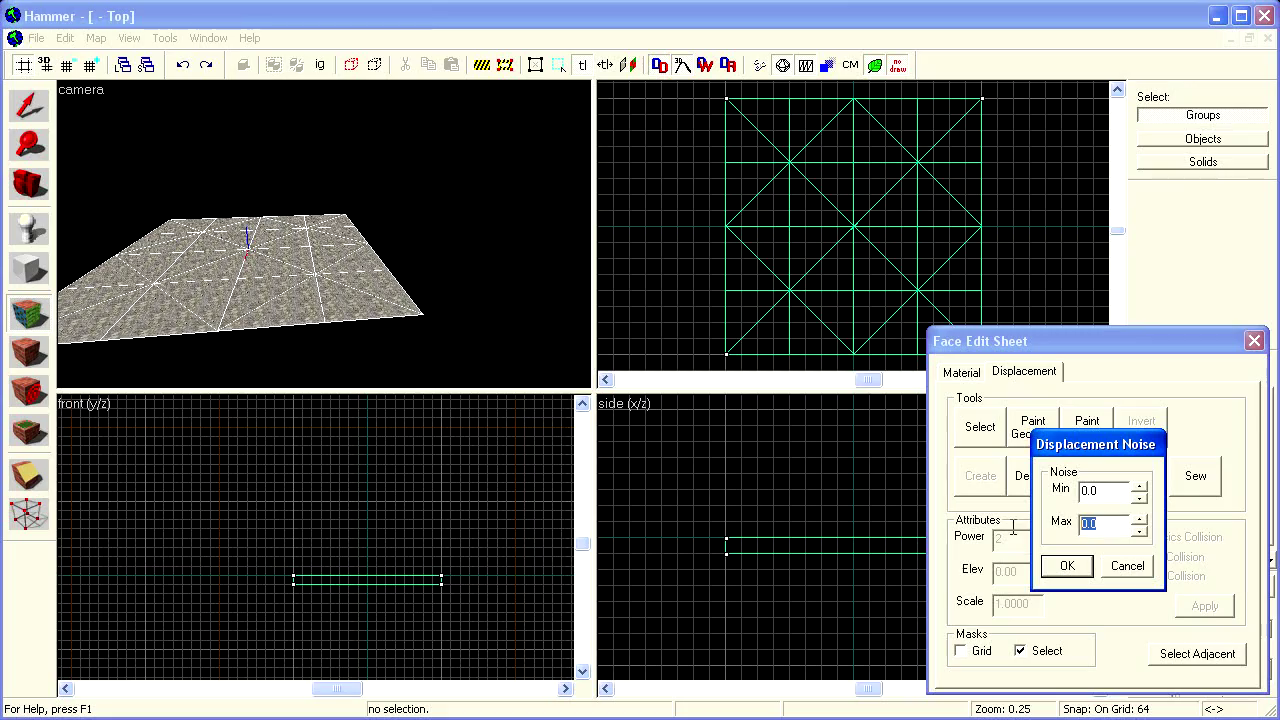
left_click(1068, 567)
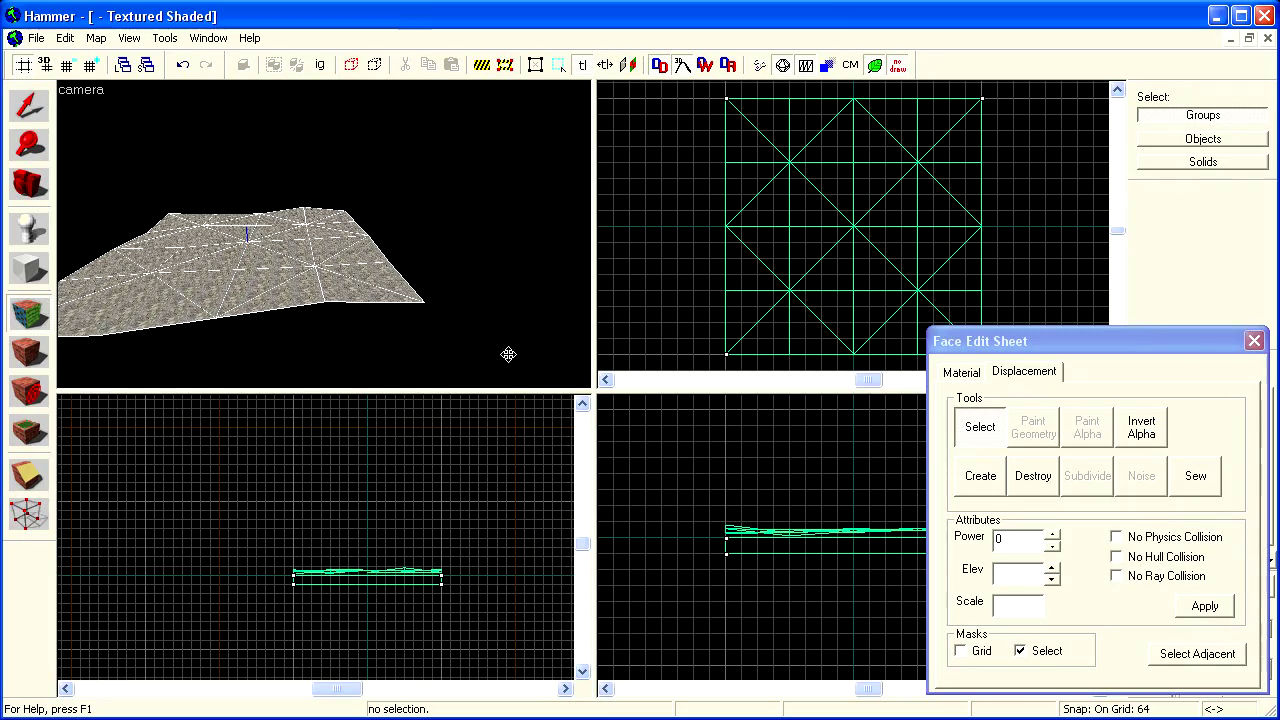
left_click_drag(508, 351, 324, 234)
key("Down")
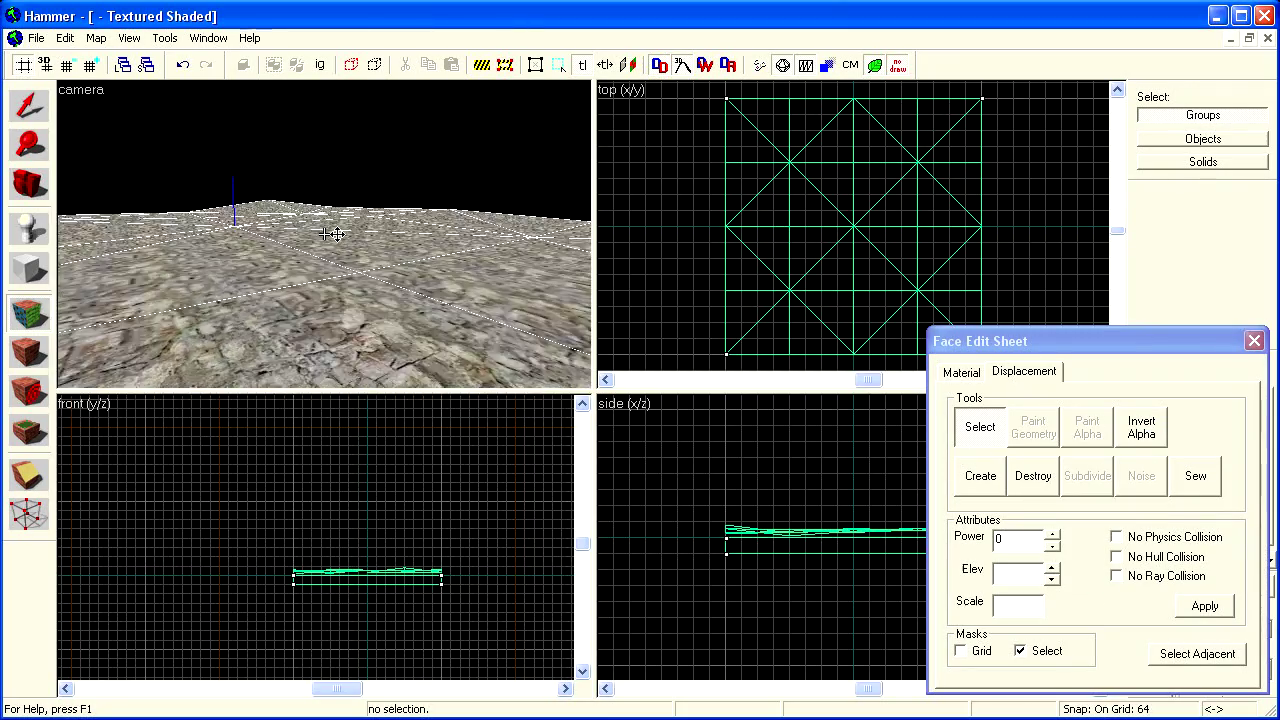
Select the noisy face, close face editing, and maximize the 3D view.
left_click(349, 229)
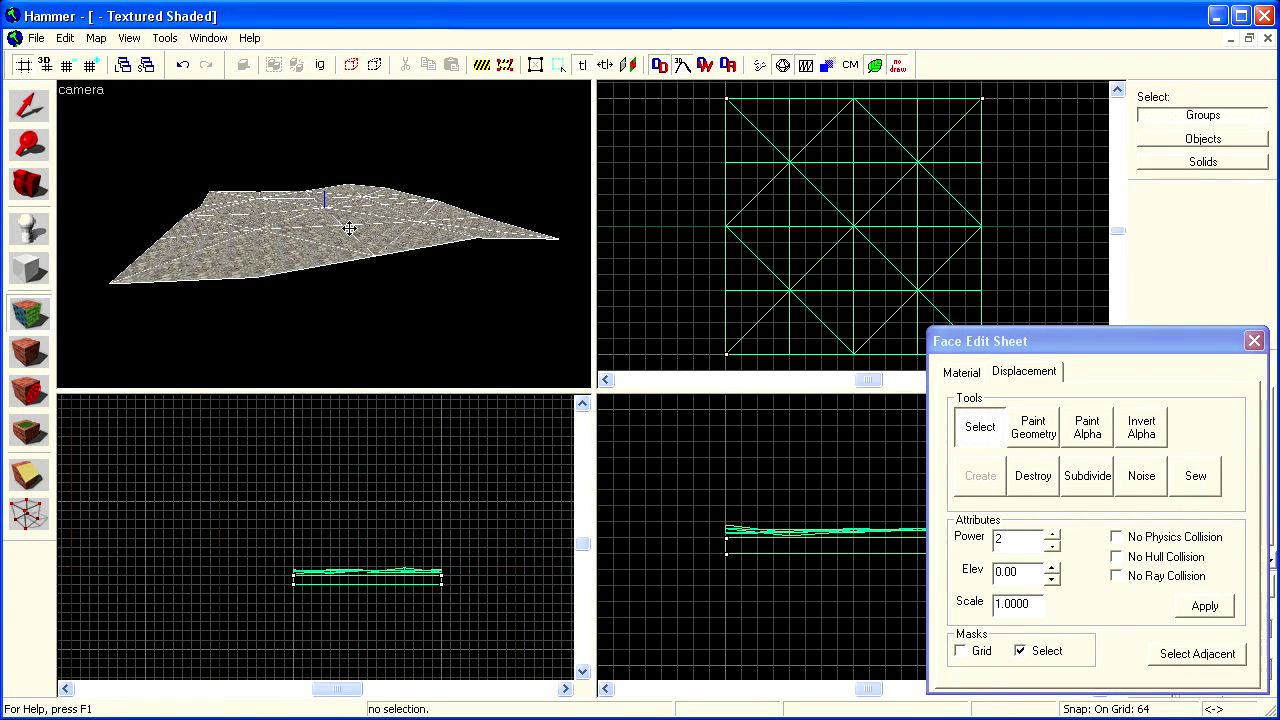
key("shift+a")
key("shift+z")
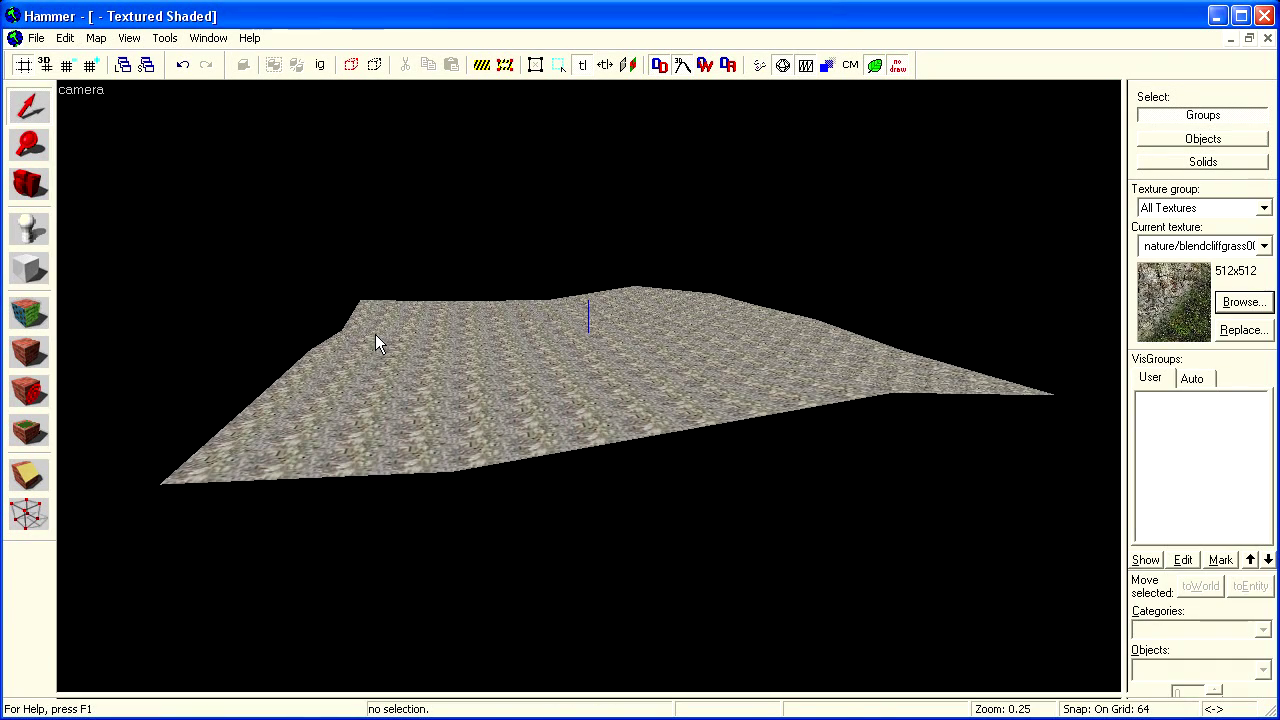
Move the noisy patch into the top-left corner of the 2×2 terrain square.
key("shift+a")
left_click(1040, 374)
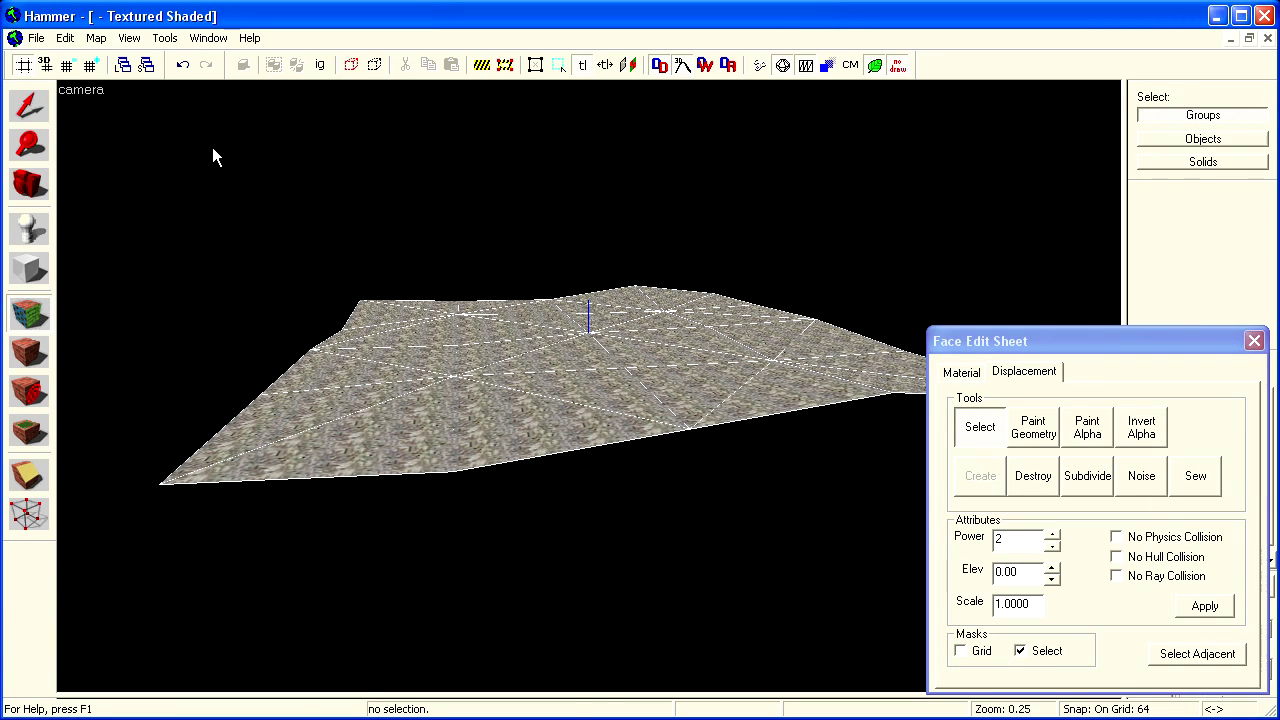
key("shift+z")
key("shift+s")
left_click(346, 249)
left_click_drag(815, 220, 922, 110)
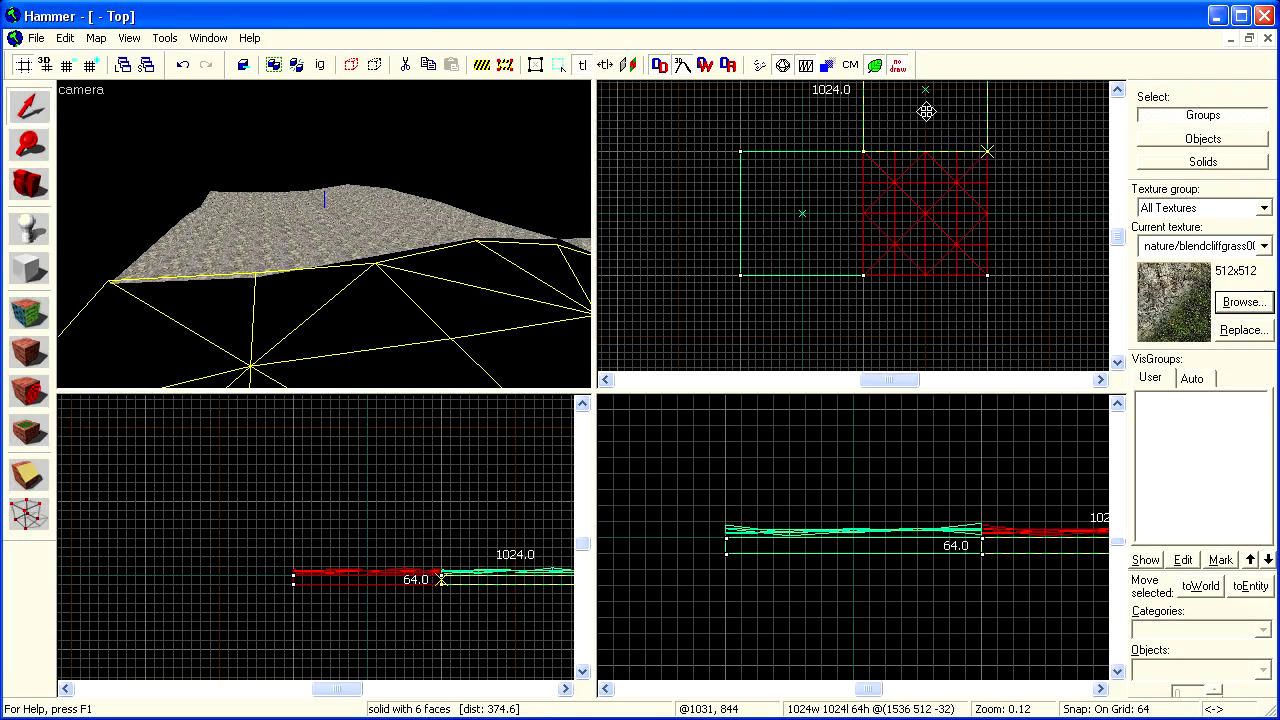
left_click_drag(922, 110, 803, 114)
Sew all four displacement patches together to close the gaps.
left_click(400, 280, "ctrl")
left_click(437, 320, "ctrl")
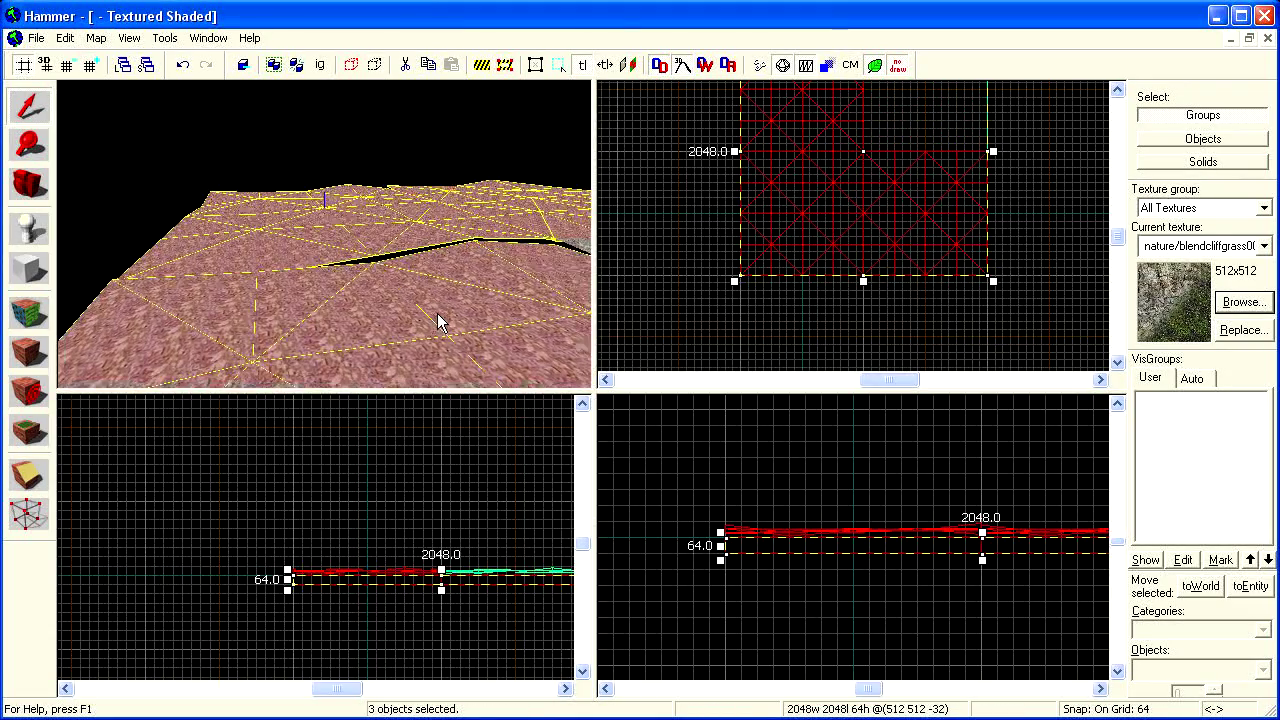
left_click(417, 289, "ctrl")
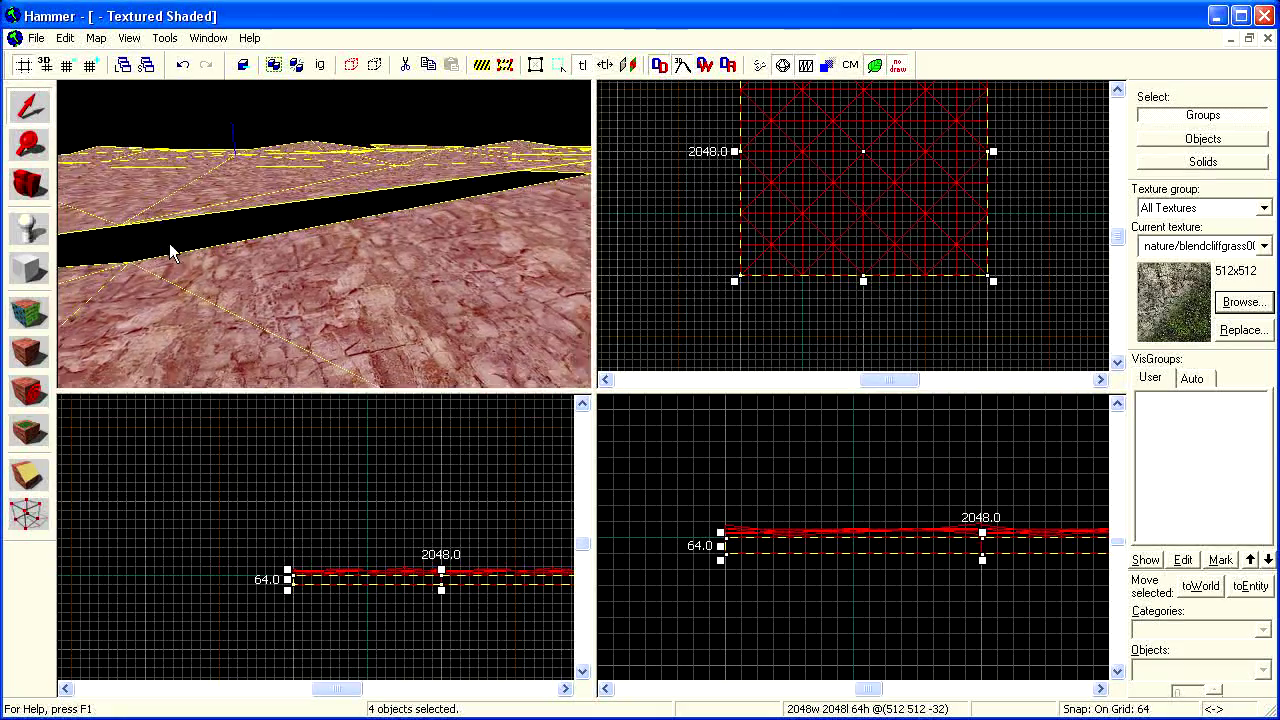
left_click(28, 313)
left_click(1024, 371)
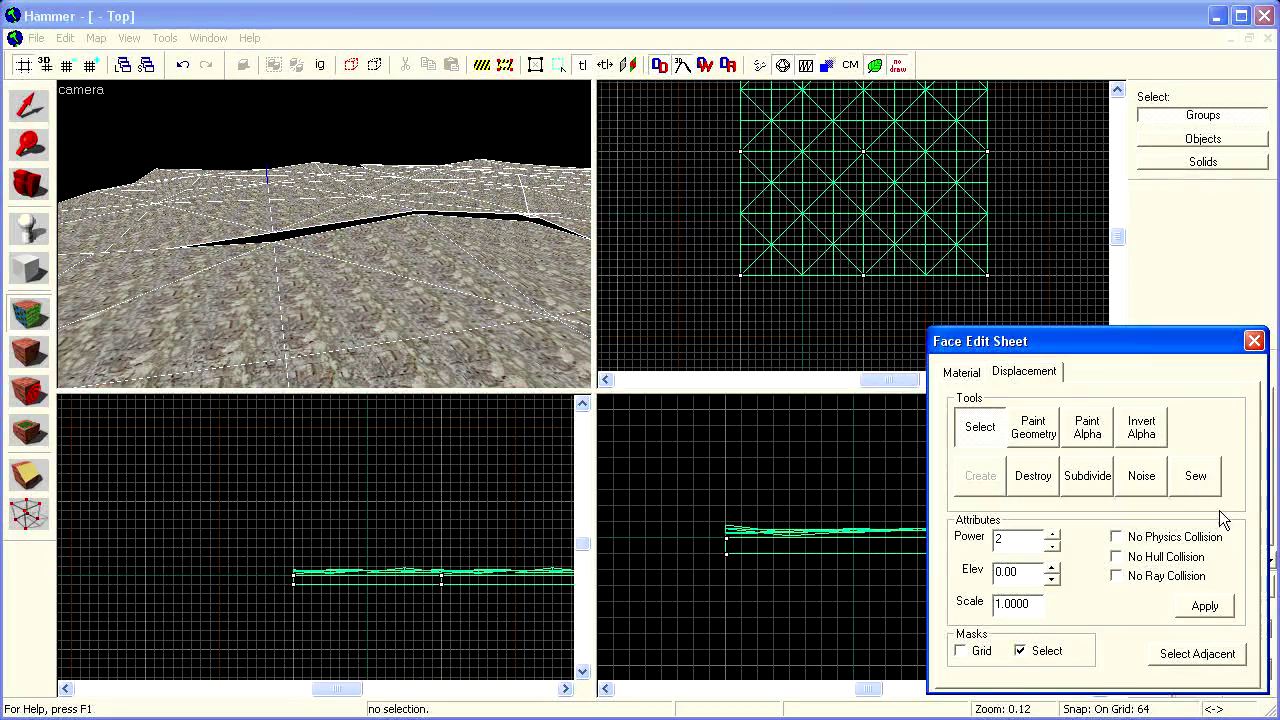
left_click(1197, 480)
left_click(1254, 341)
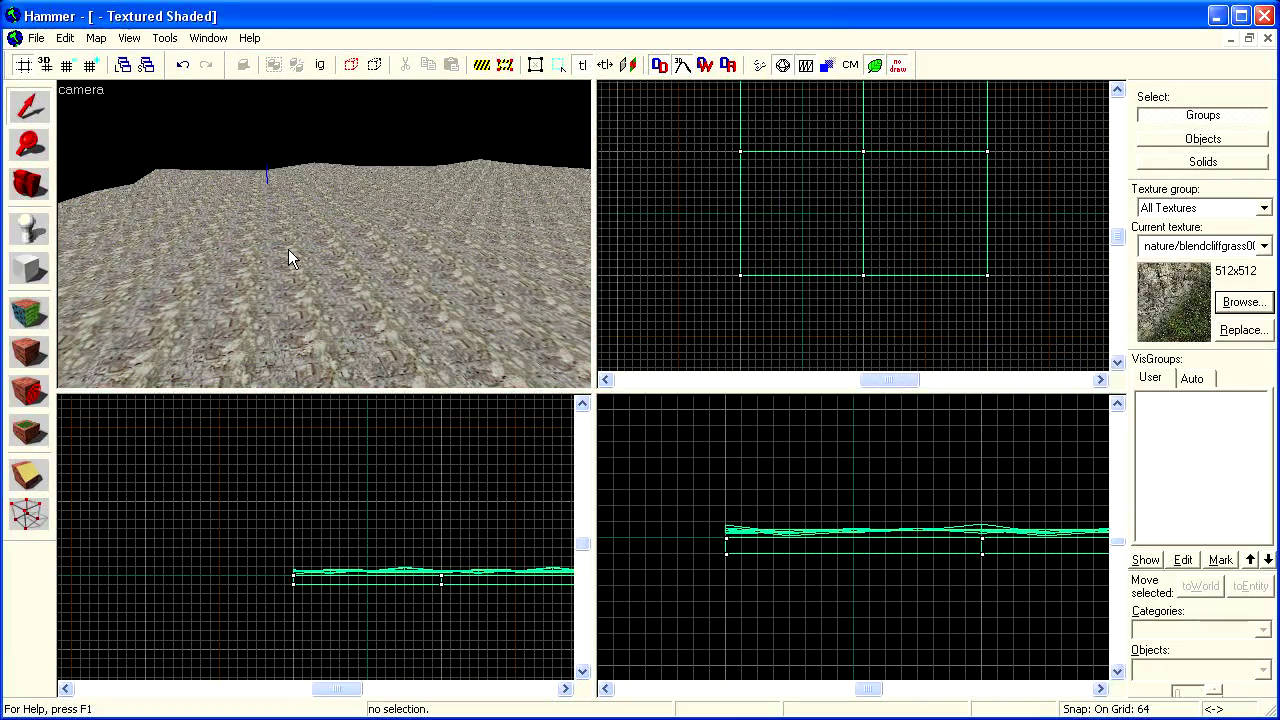
Shrink the right displacement brush's depth from 1024 to 512 units.
left_click(324, 234)
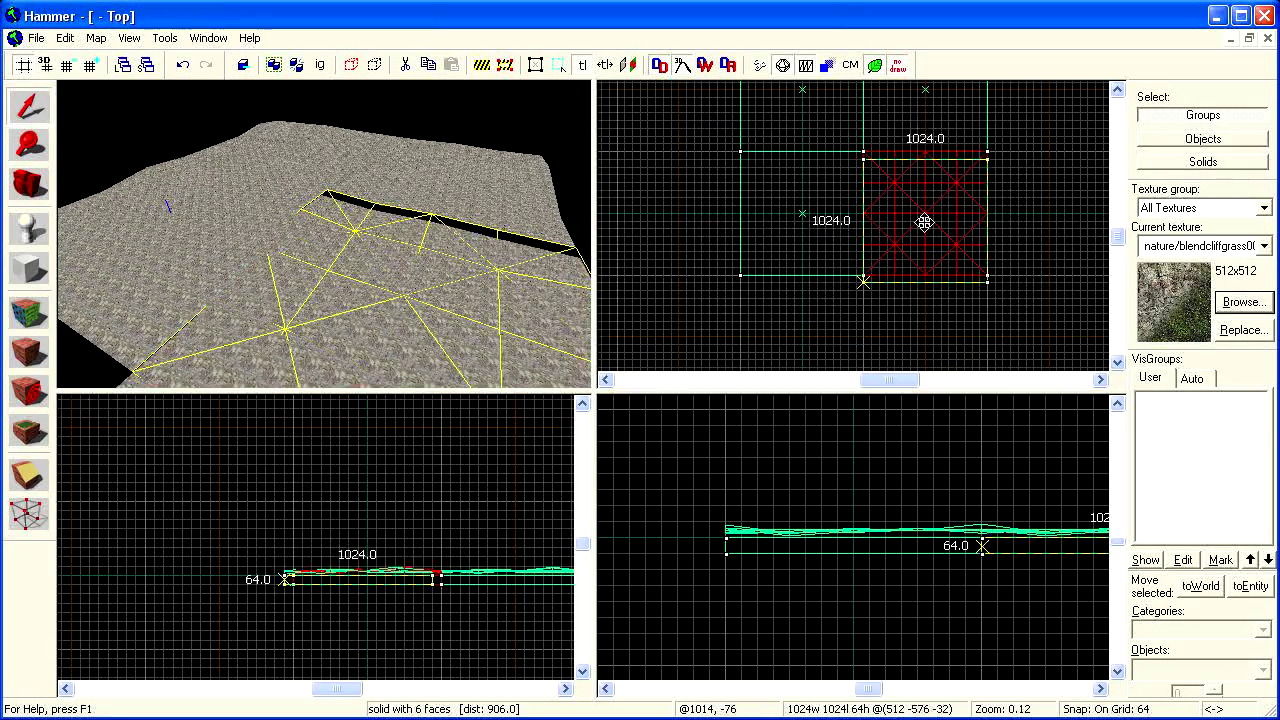
left_click(118, 240, "ctrl")
left_click(28, 313)
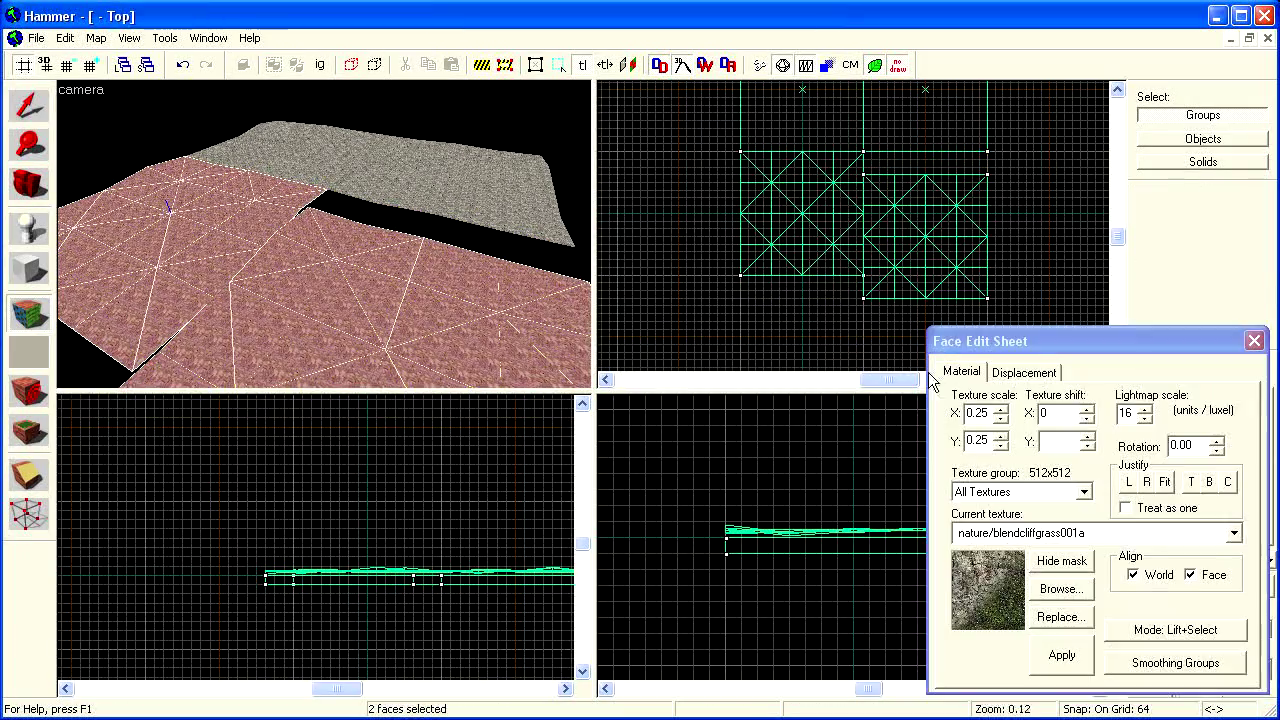
left_click(1023, 371)
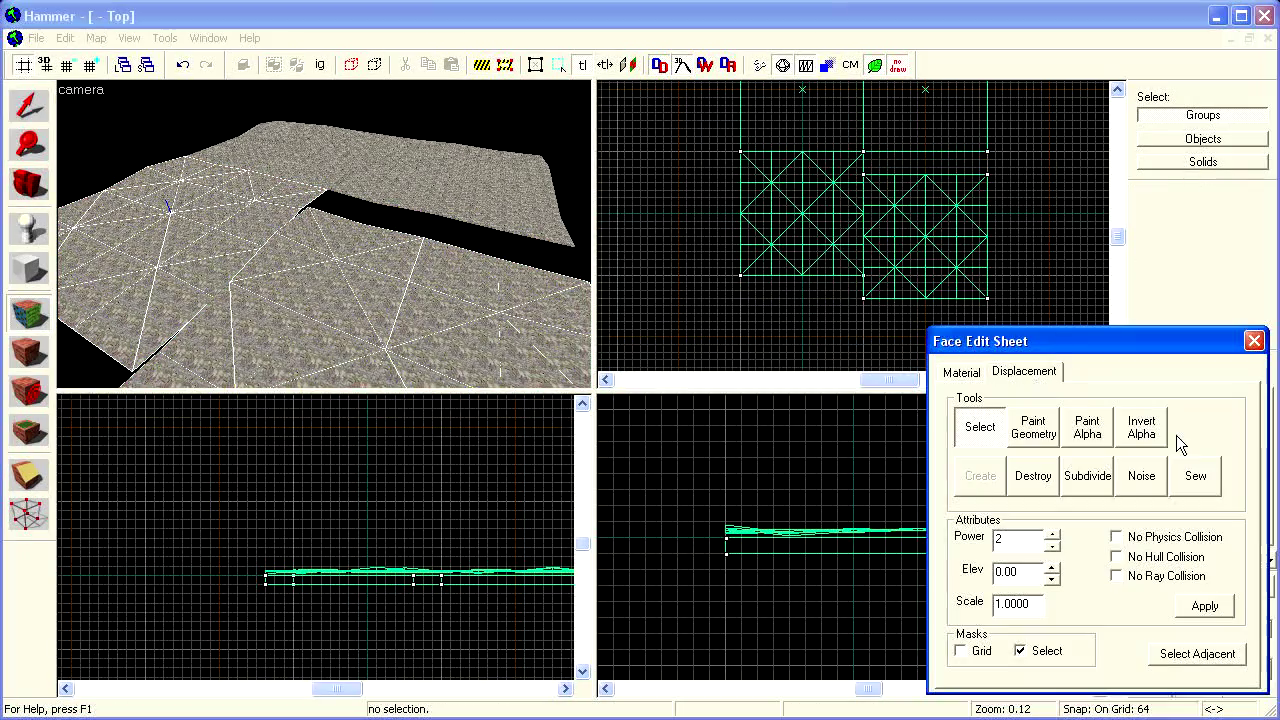
left_click(1254, 341)
left_click(324, 292)
left_click_drag(374, 577, 374, 614)
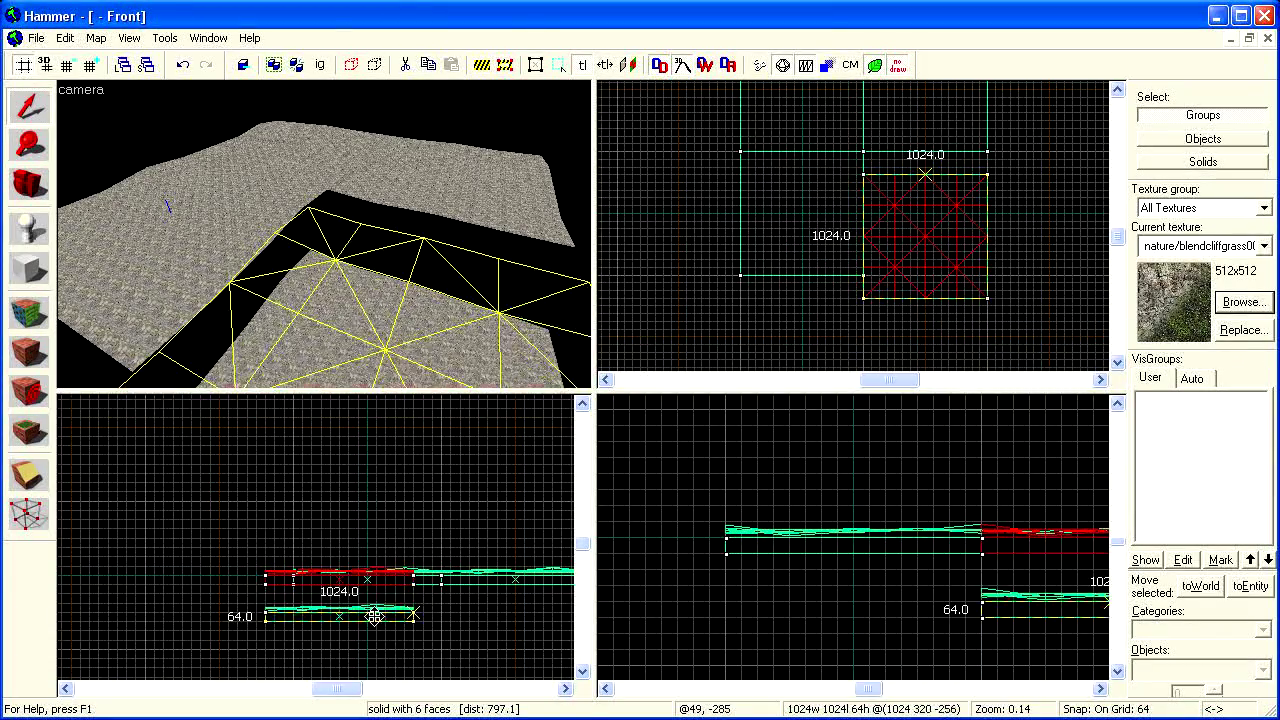
key("ctrl+z")
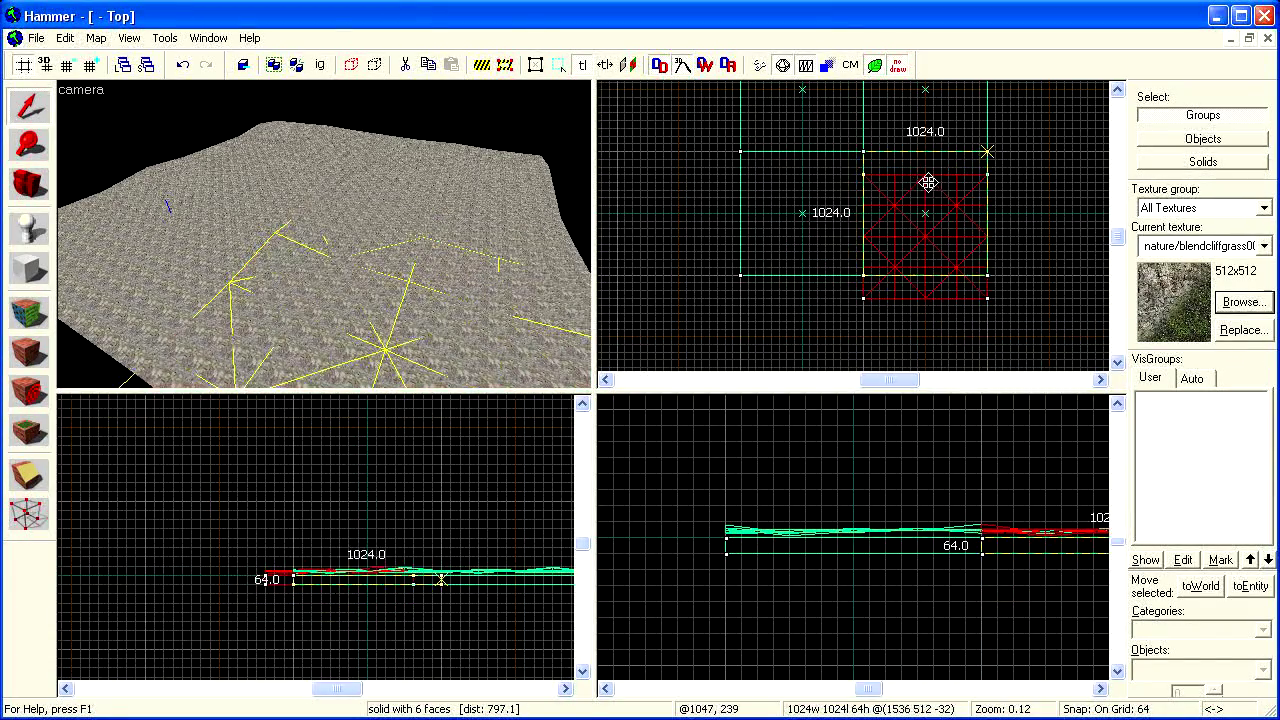
key("Up")
key("Up")
key("Up")
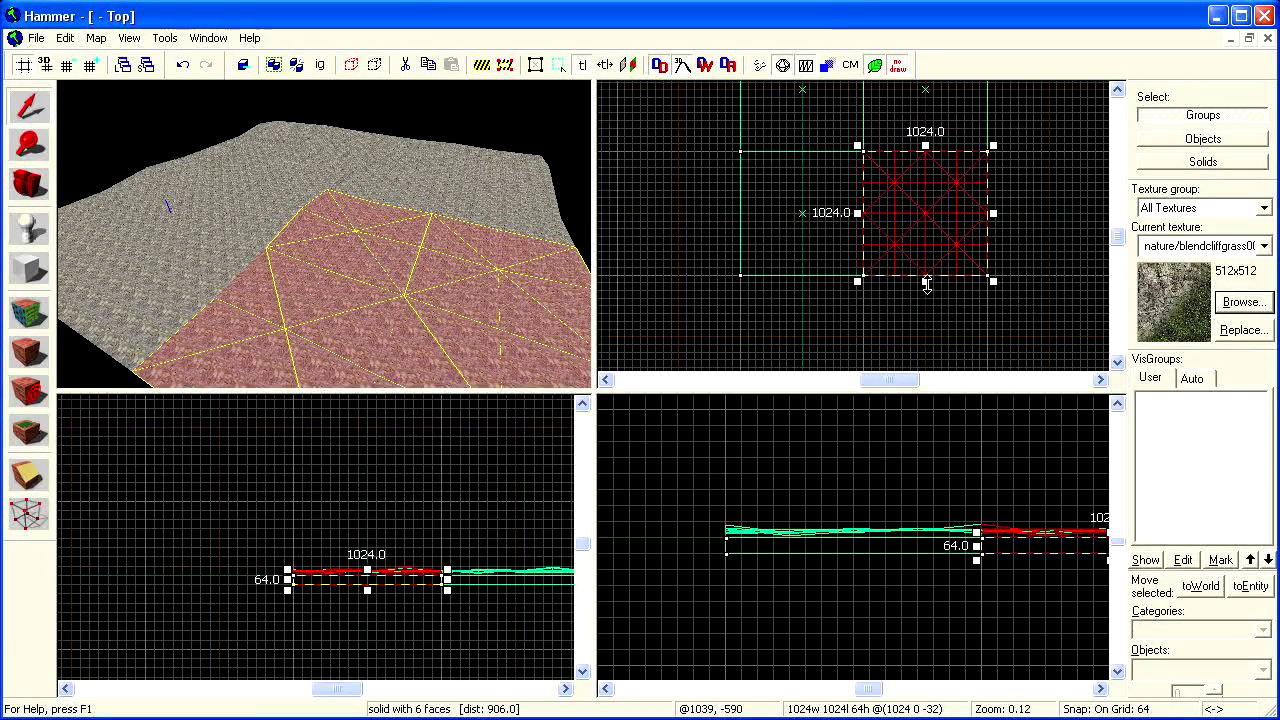
left_click_drag(927, 284, 927, 258)
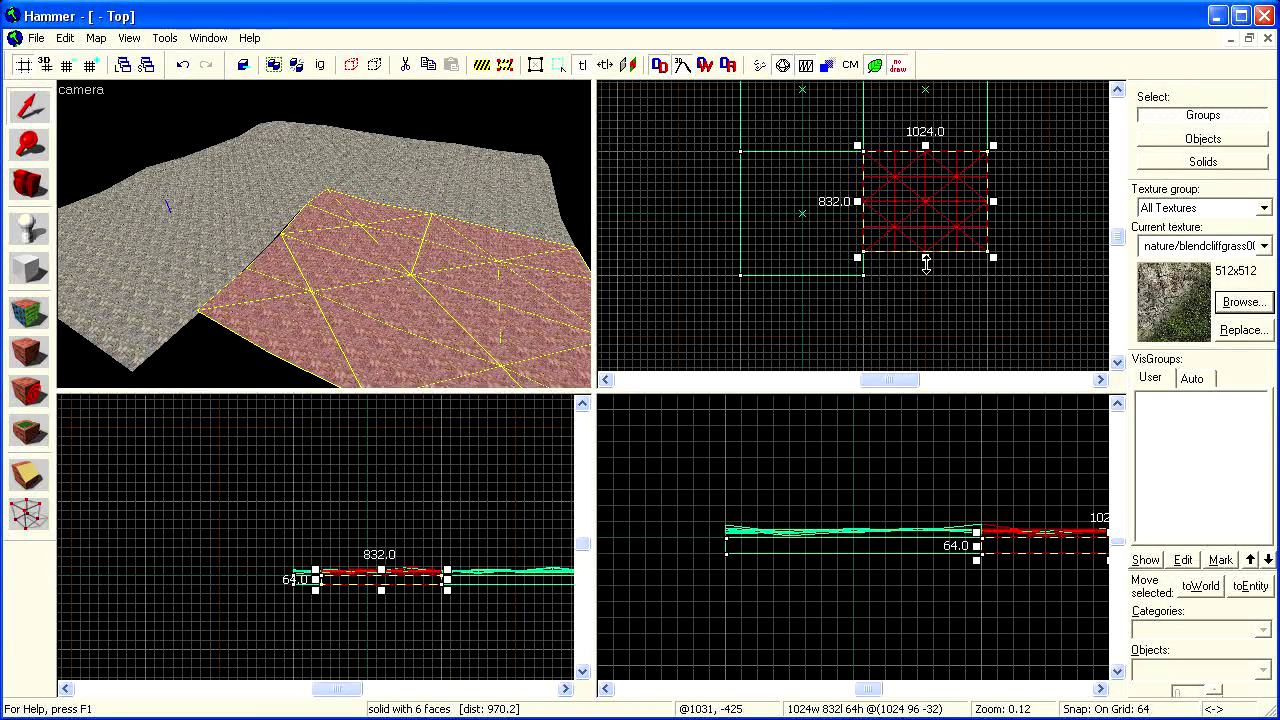
Sew the resized patch's top face to the neighbouring displacement faces.
key("shift+a")
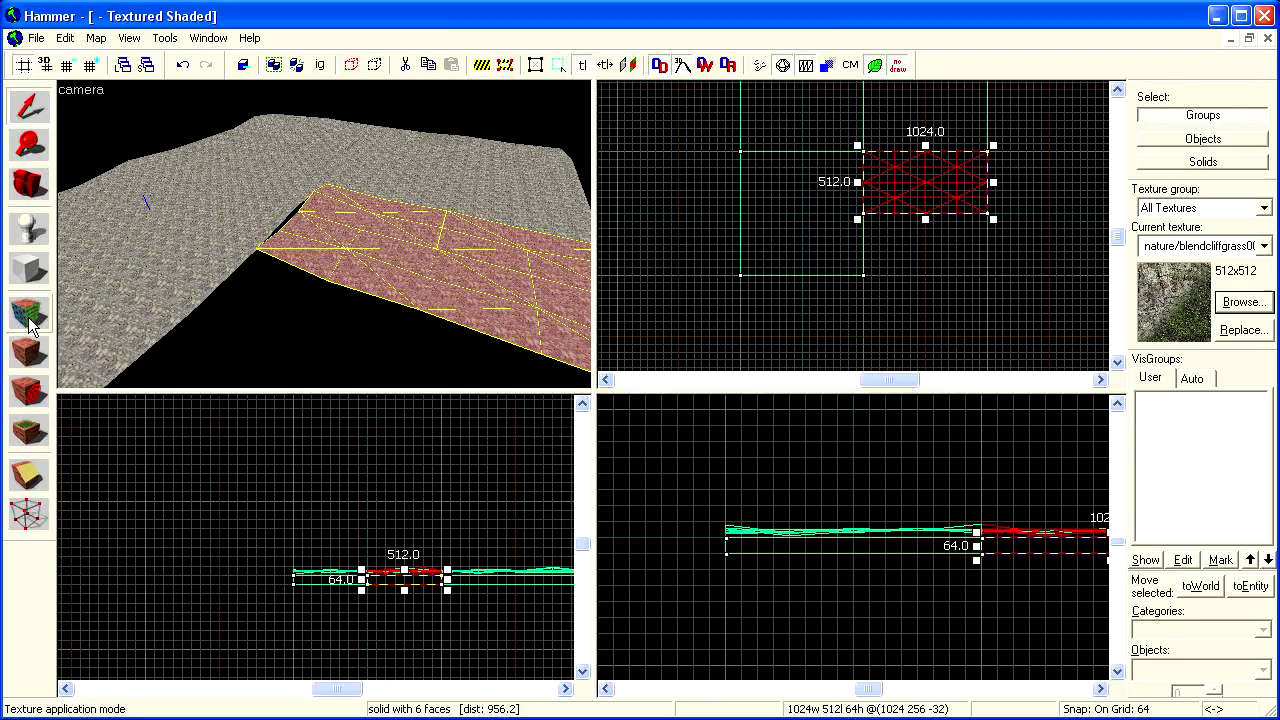
left_click(443, 177, "ctrl")
left_click(300, 150, "ctrl")
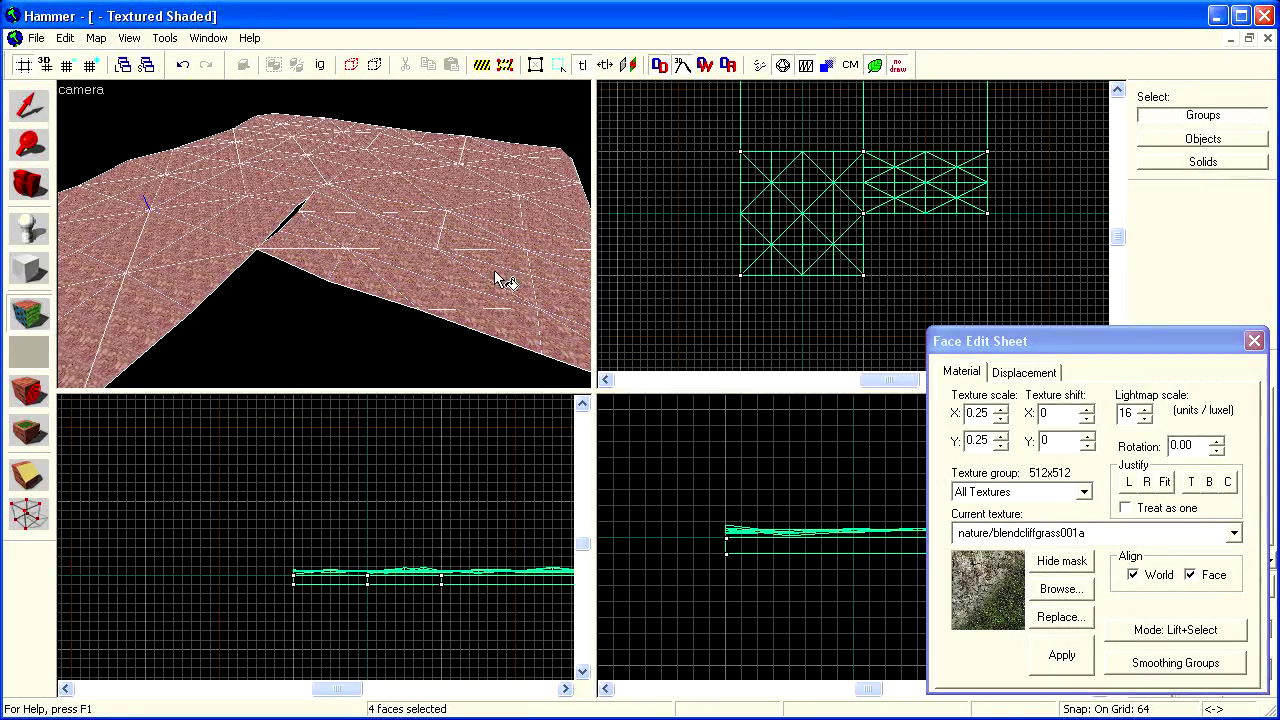
left_click(1040, 372)
left_click(1203, 479)
left_click(1254, 341)
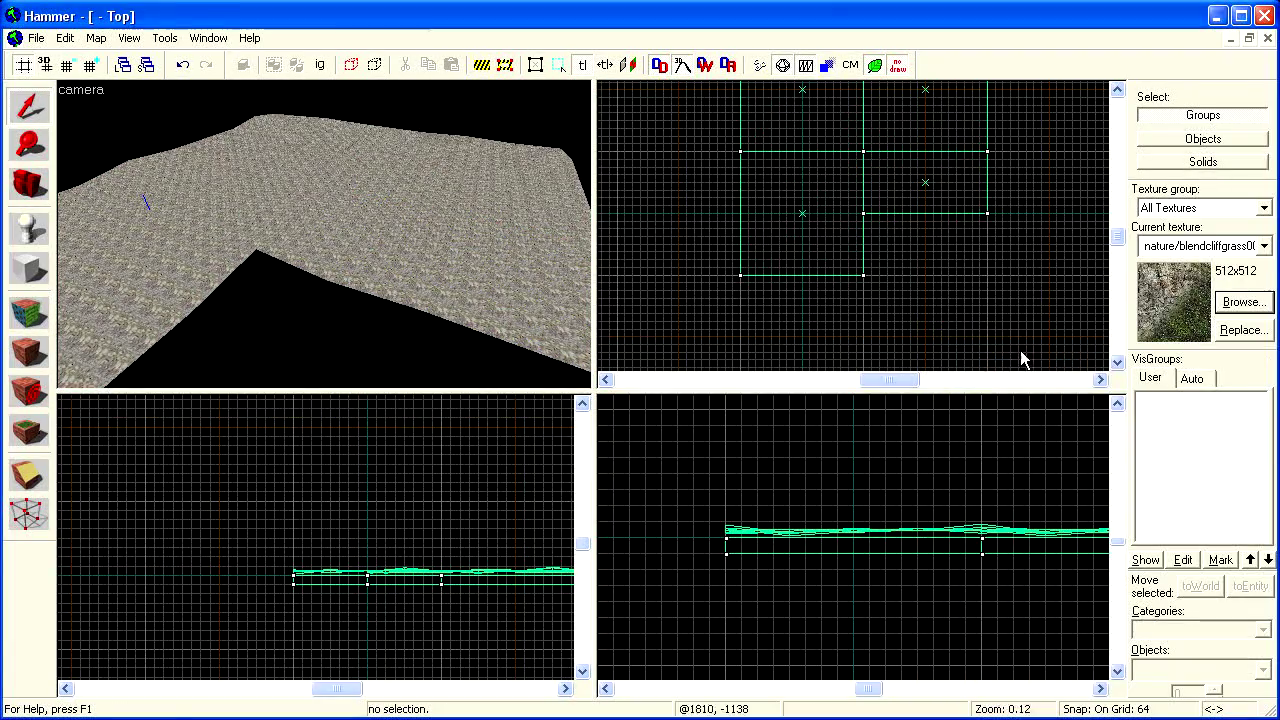
Move the right brush about 512 units down and clip it into two pieces.
left_click(184, 268)
left_click(568, 284)
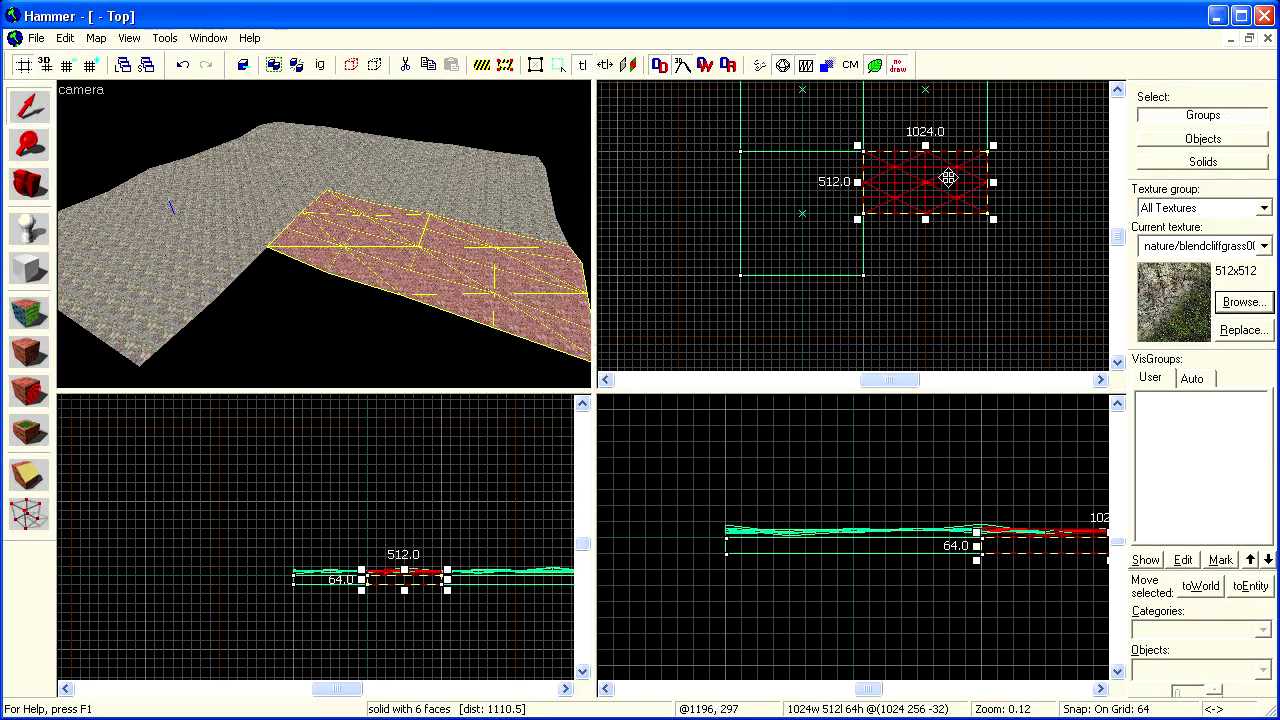
mouse_move(945, 185)
left_mouse_down()
mouse_move(947, 247)
mouse_move(925, 237)
left_mouse_up()
key("shift+x")
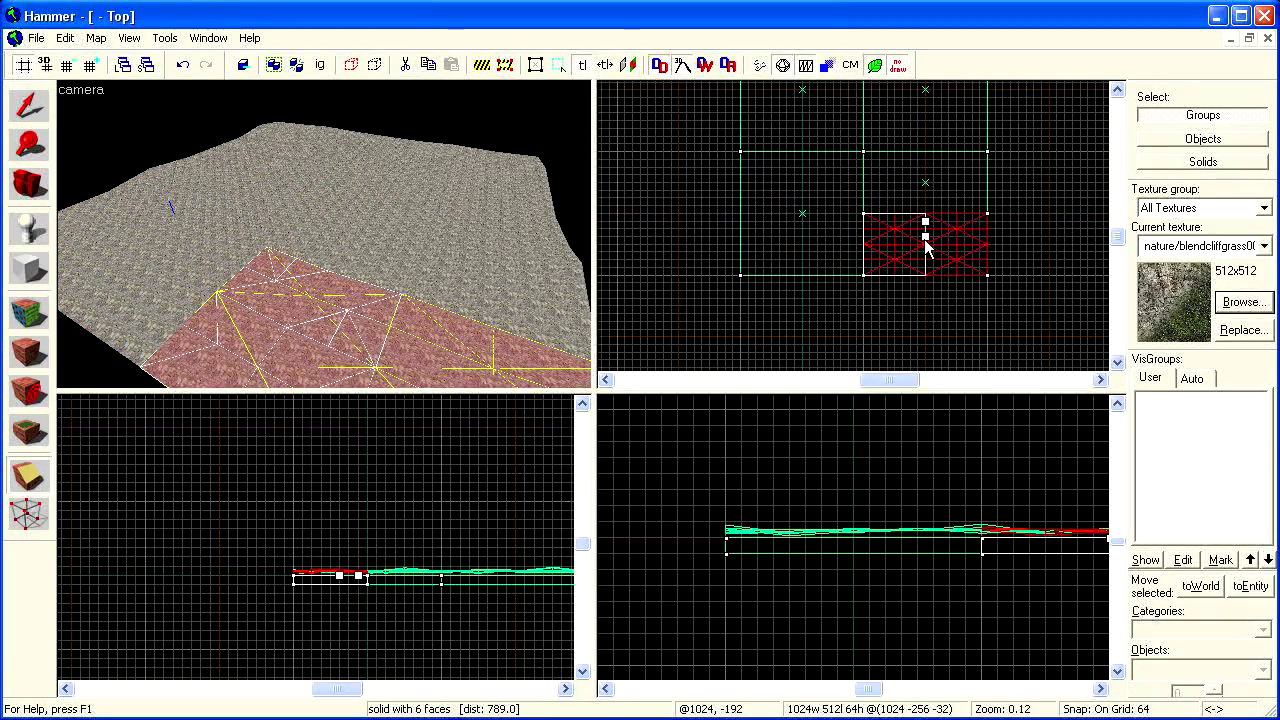
key("Return")
mouse_move(257, 271)
left_mouse_down()
mouse_move(329, 243)
mouse_move(3, 298)
left_mouse_up()
left_click(29, 313)
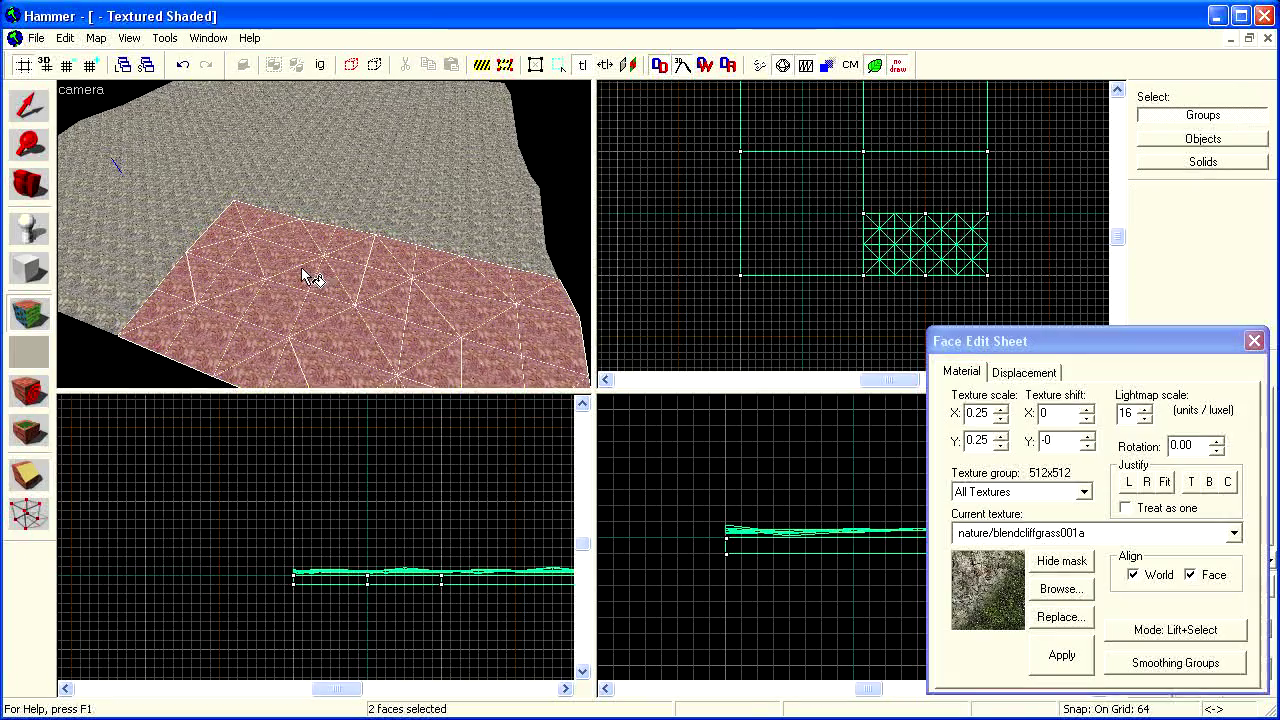
left_click(1040, 372)
Paint geometry at distance 1 to raise a hump on one split displacement patch.
left_click(1036, 428)
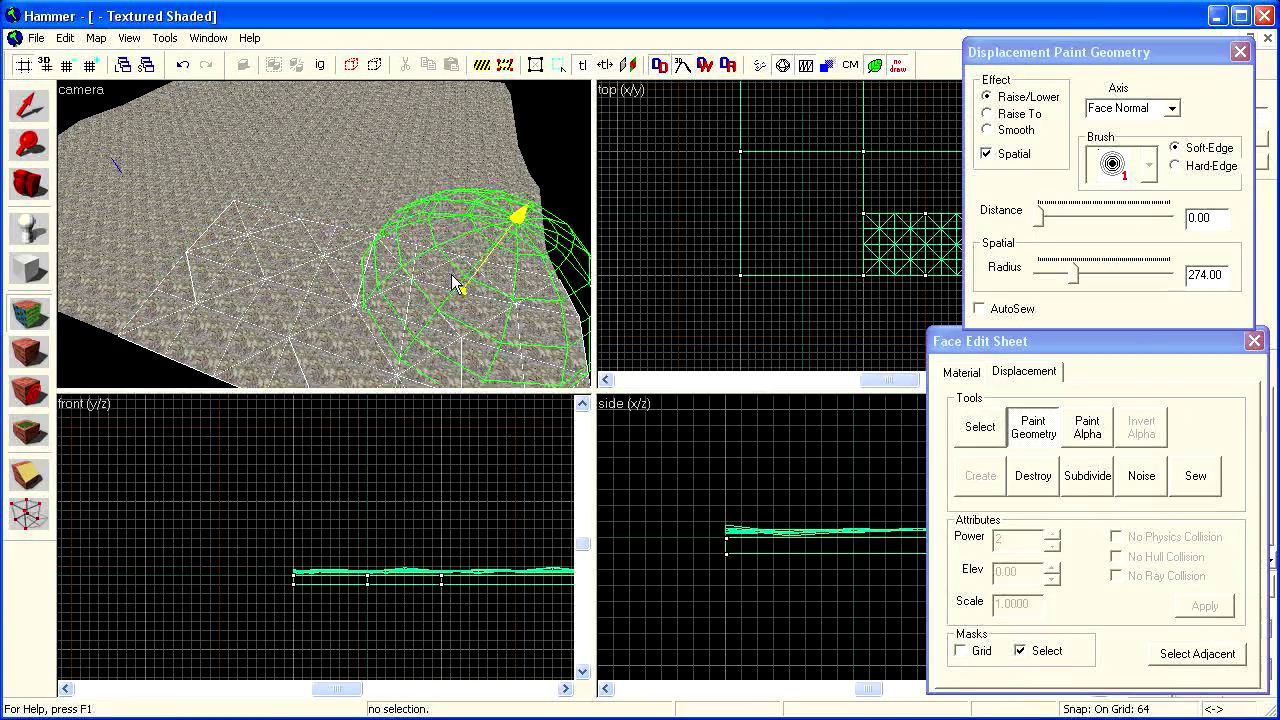
left_click(1043, 224)
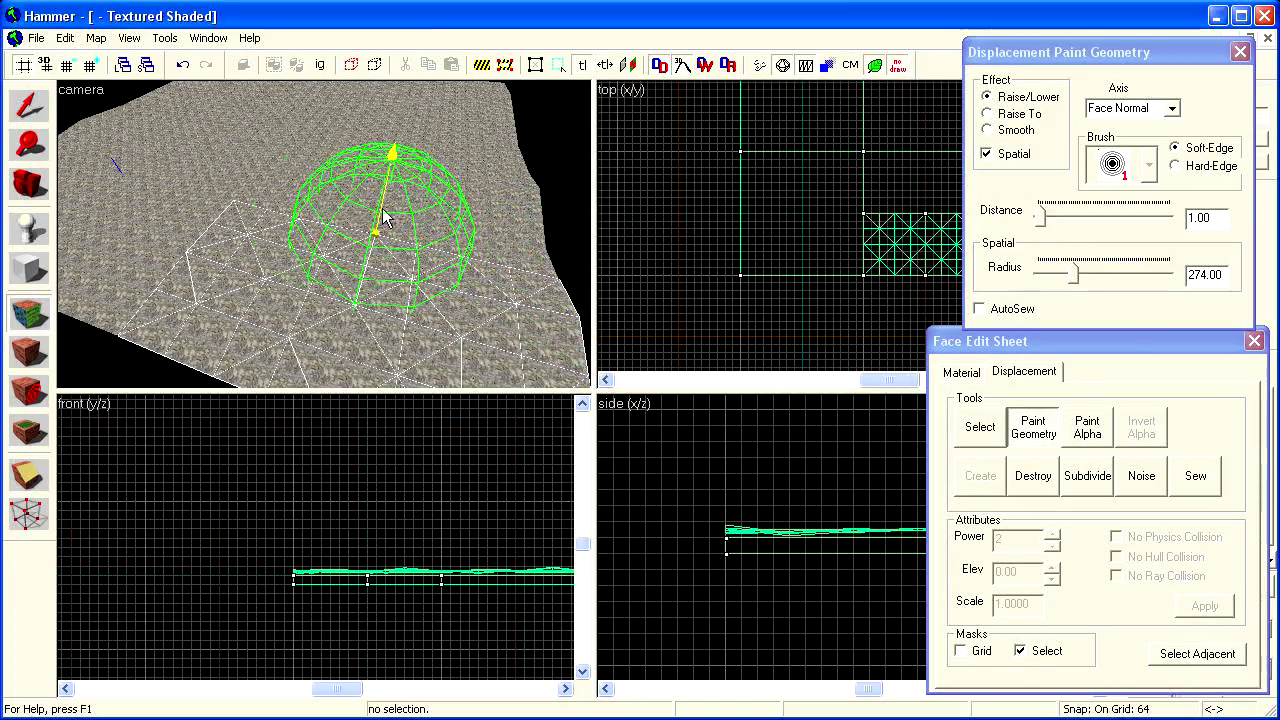
left_click_drag(137, 212, 323, 237)
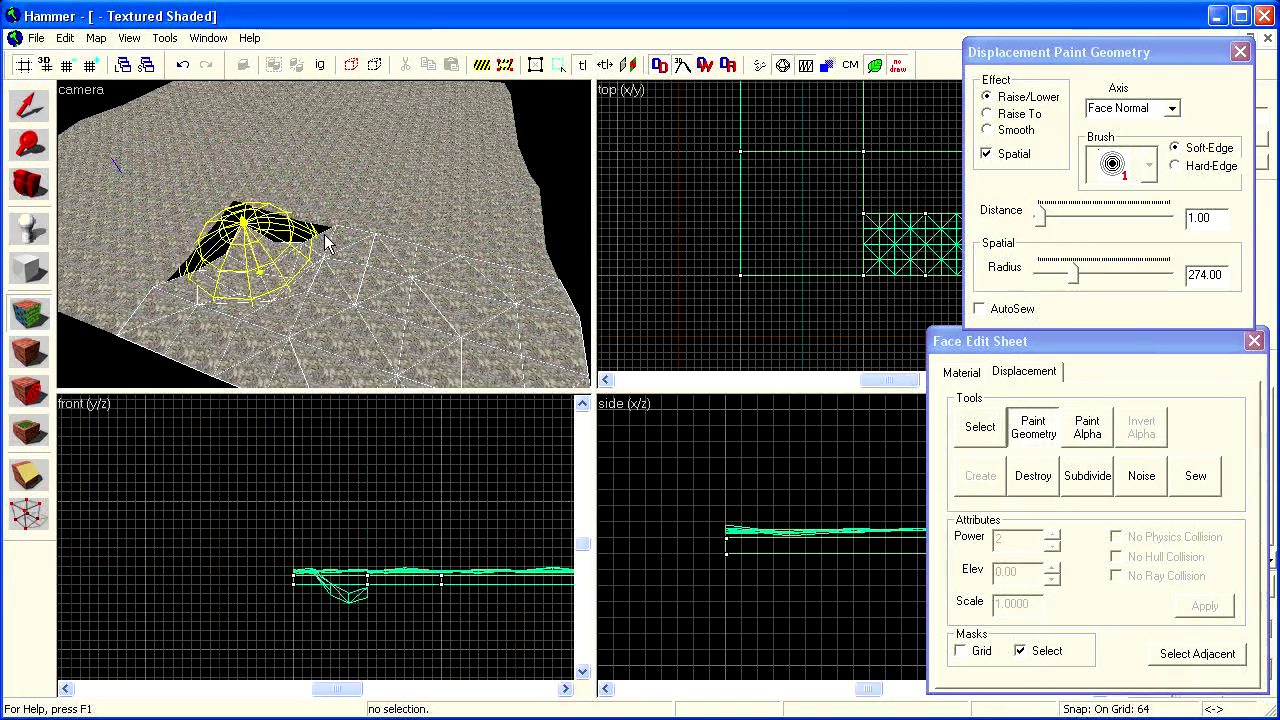
key("z")
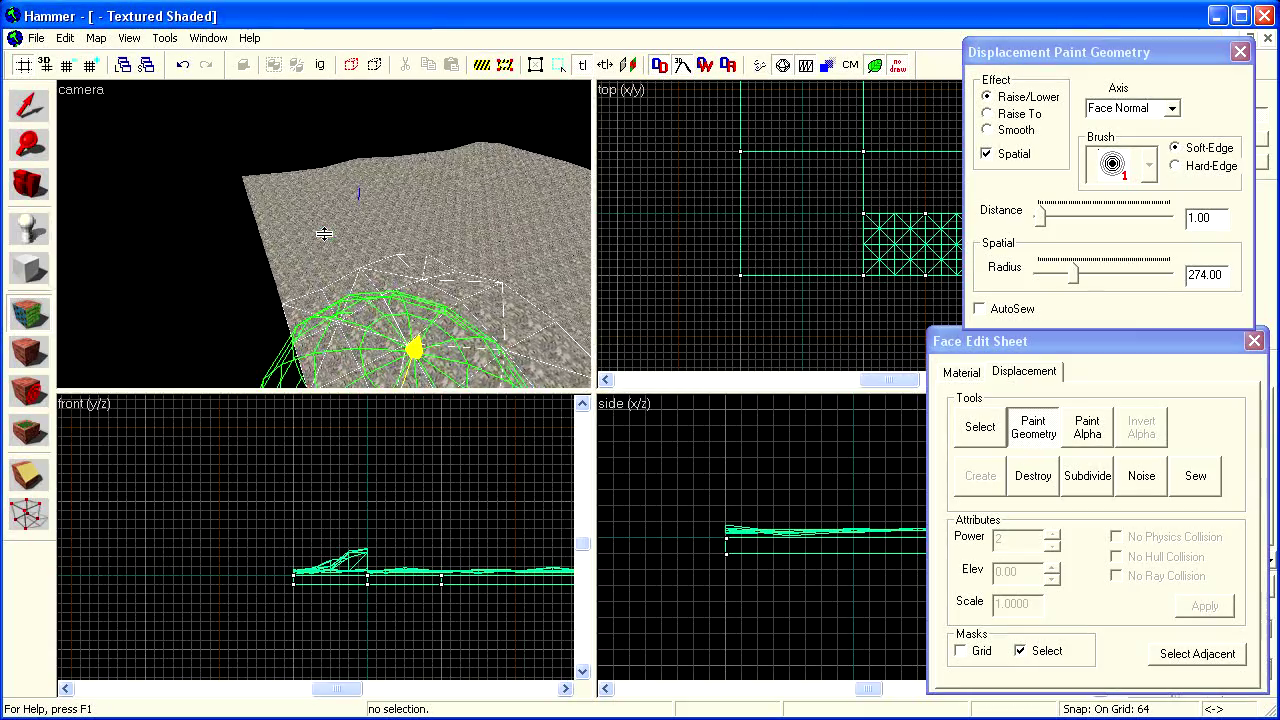
key("w")
key("s")
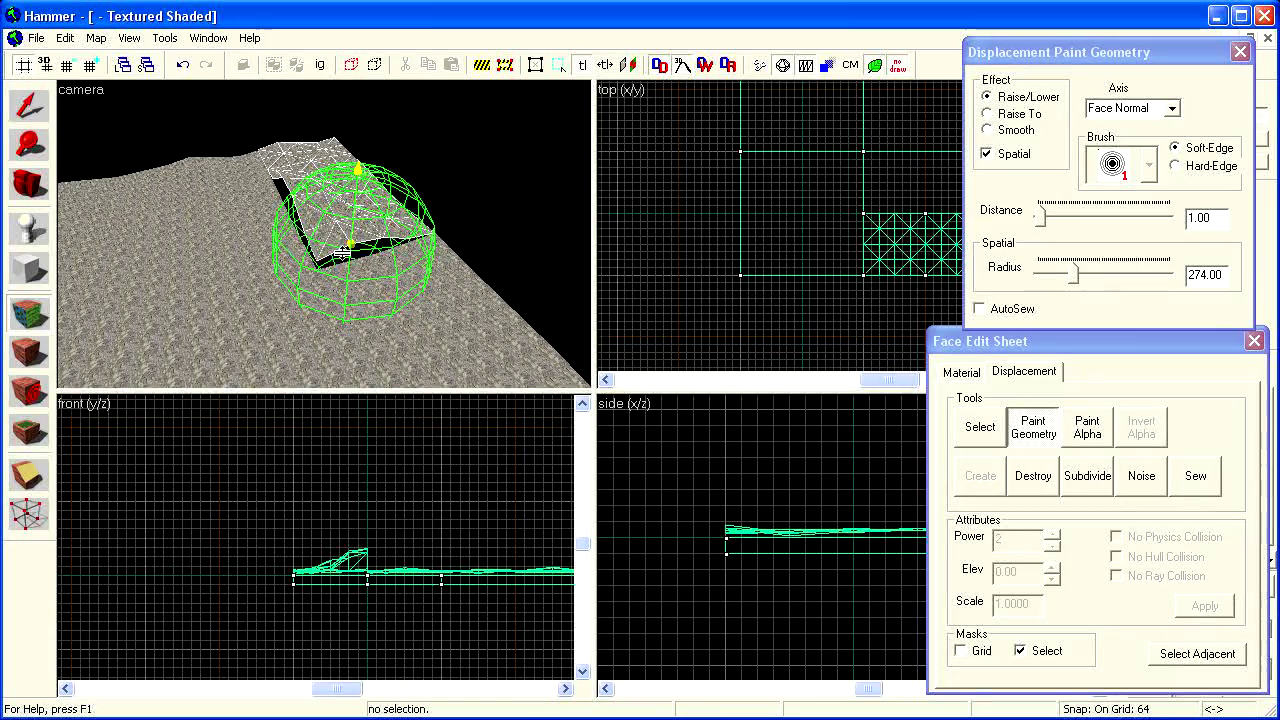
key("shift+a")
key("shift+z")
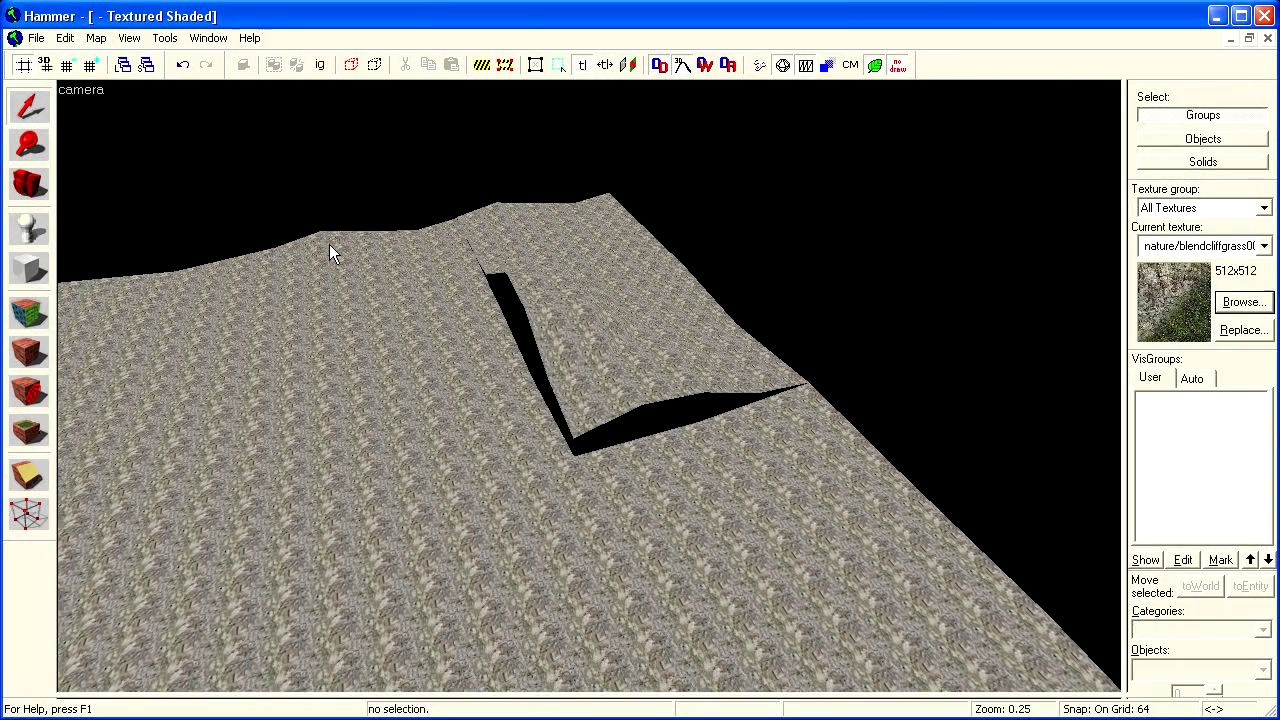
Select the four displacement faces around the hump and sew them to close the crack.
left_click(45, 312)
left_click(629, 326)
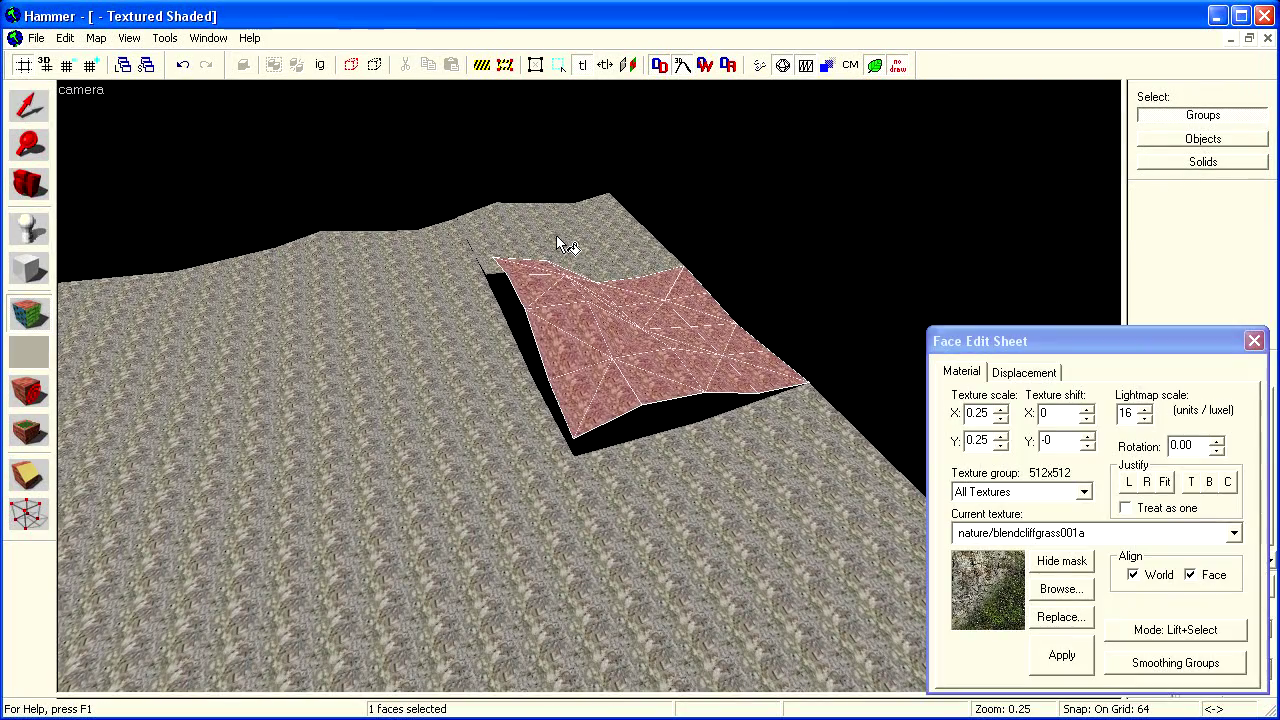
left_click(556, 235, "ctrl")
left_click(415, 272, "ctrl")
left_click(715, 502, "ctrl")
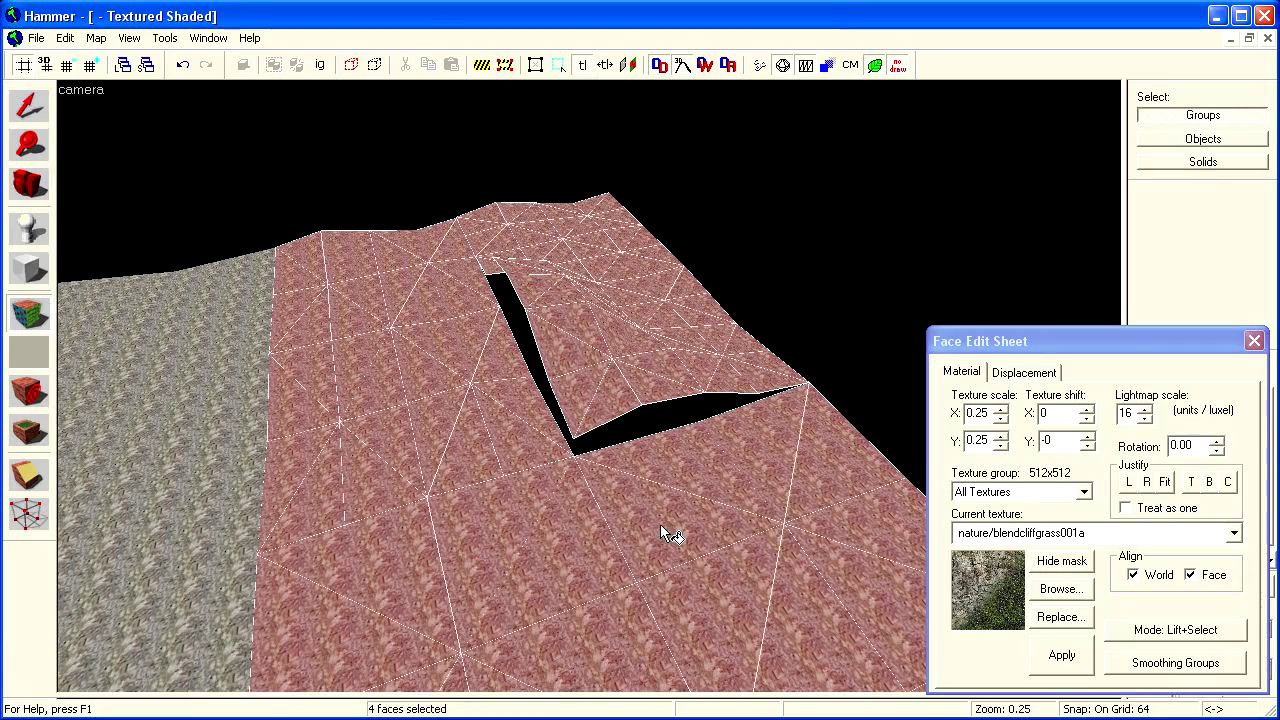
left_click(1008, 373)
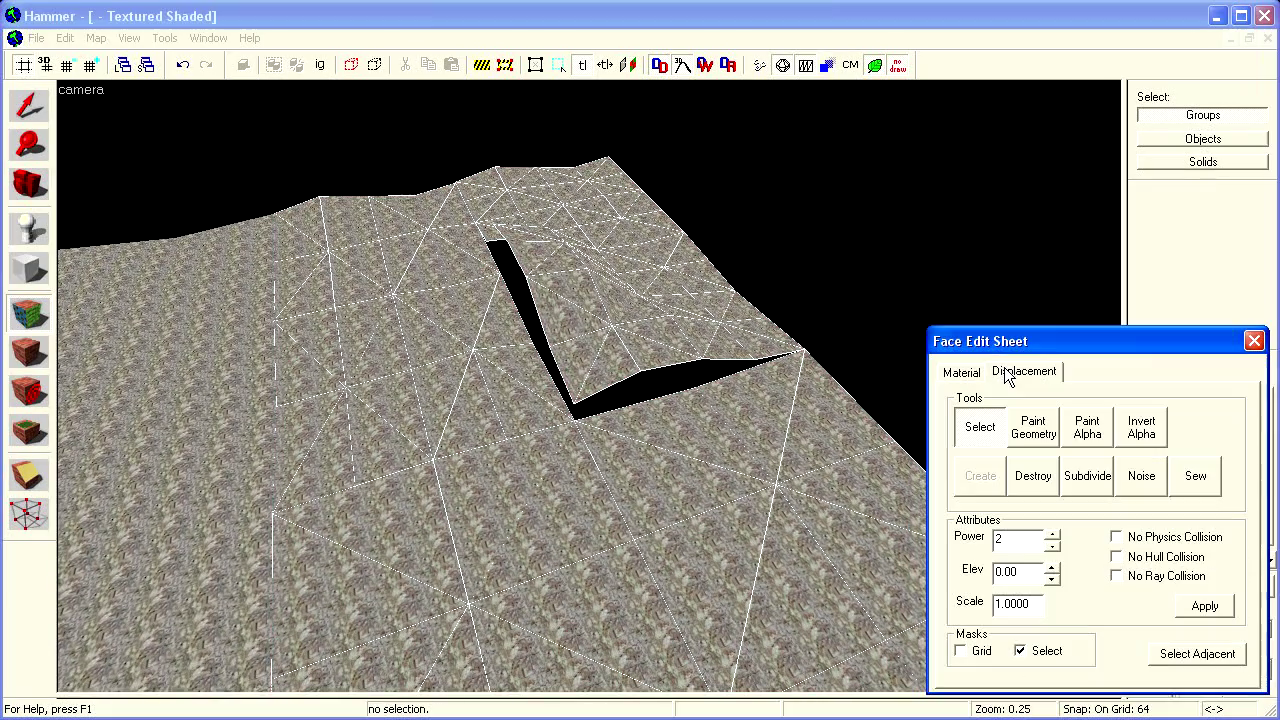
left_click(1197, 476)
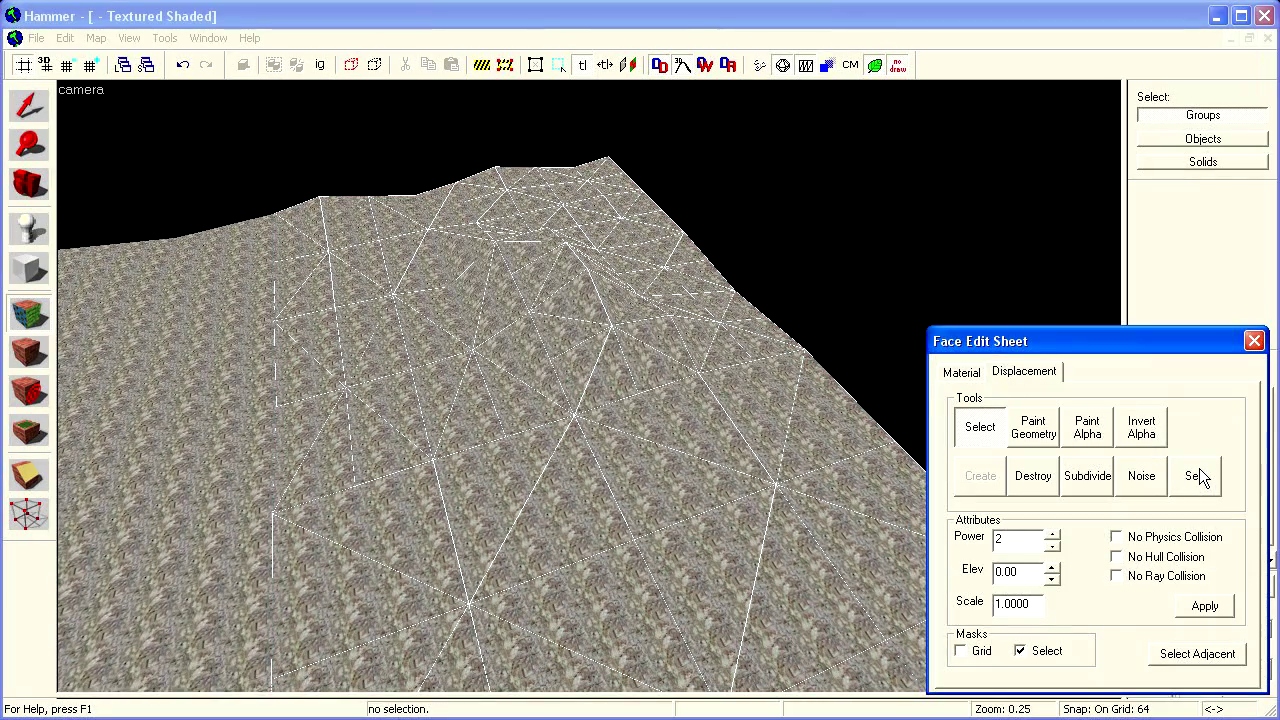
left_click(1254, 341)
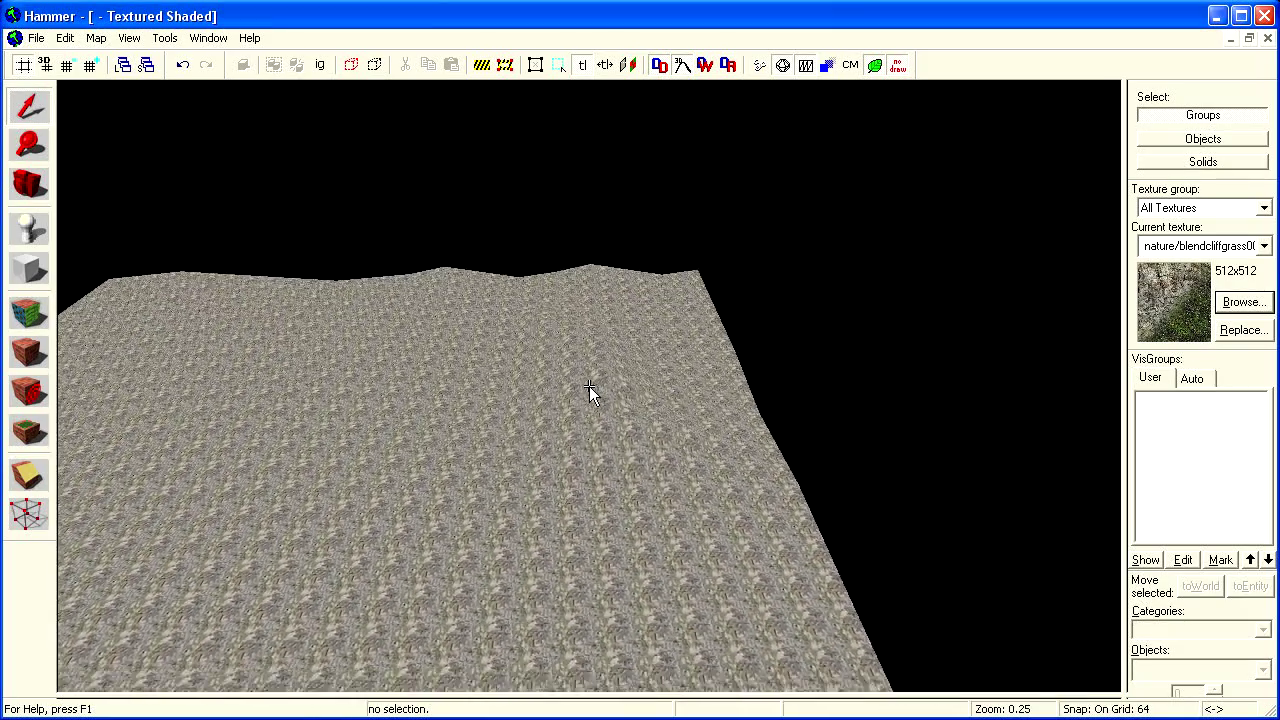
left_click_drag(589, 390, 589, 390)
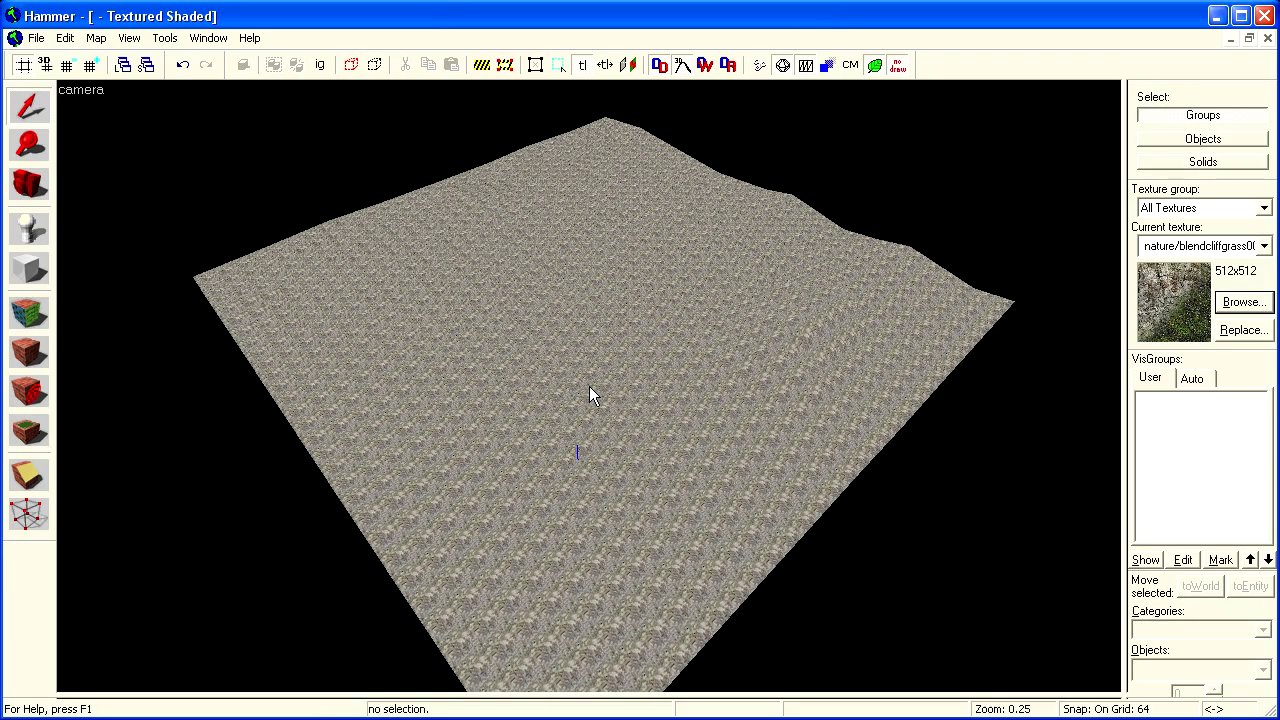
Select the front displacement face and rebuild it at power 4.
left_click(28, 313)
left_click(640, 391)
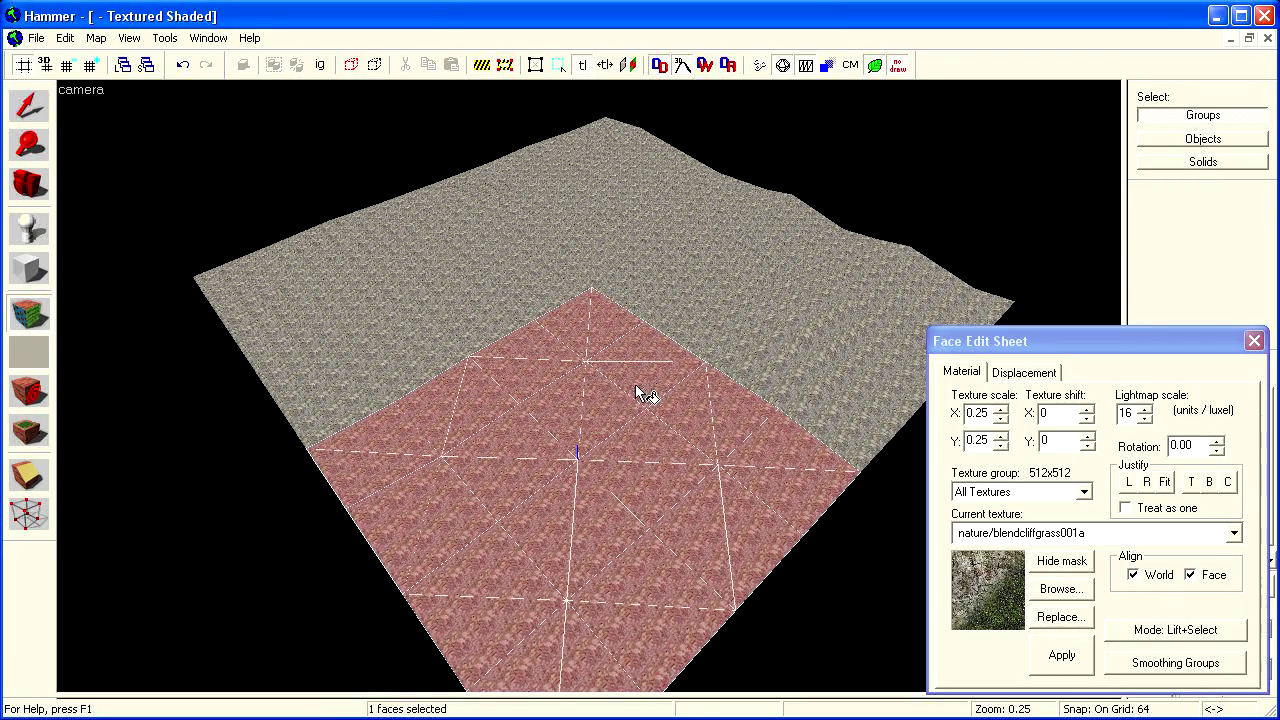
left_click(1024, 372)
left_click(1052, 534)
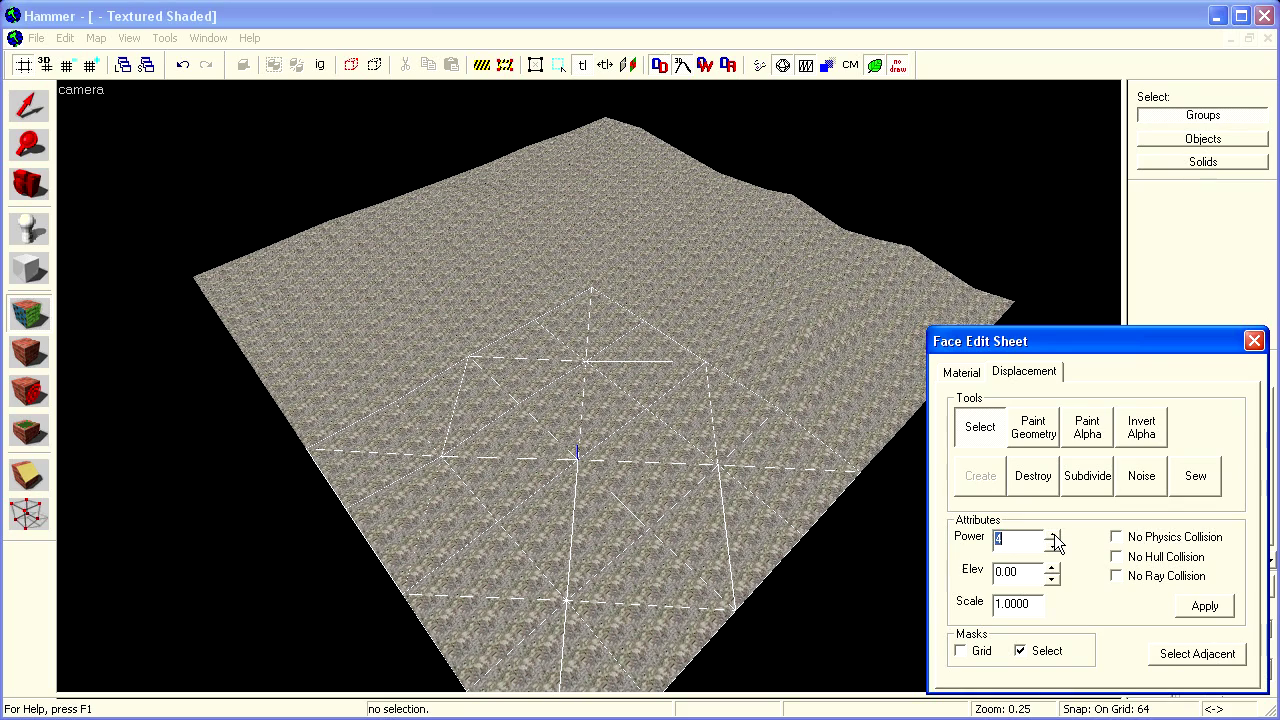
left_click(1208, 605)
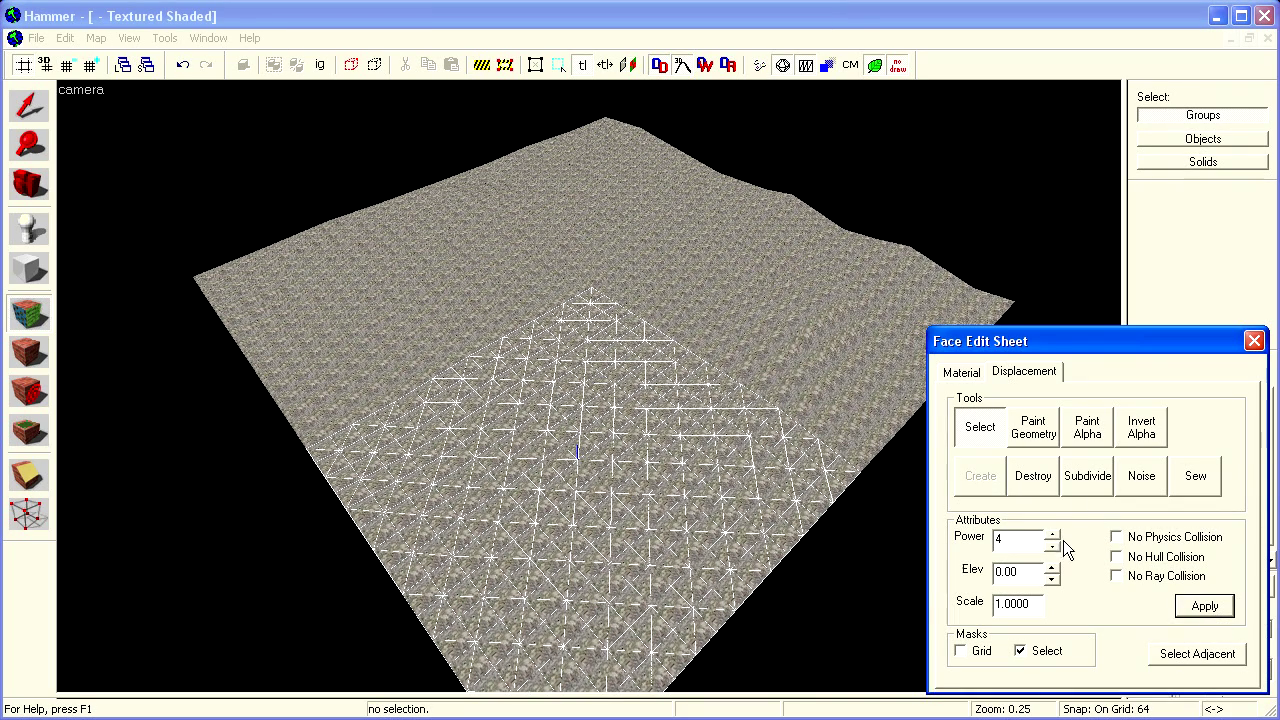
Rebuild the front displacement back at power 2.
left_click(1052, 546)
left_click(1052, 546)
left_click(1204, 605)
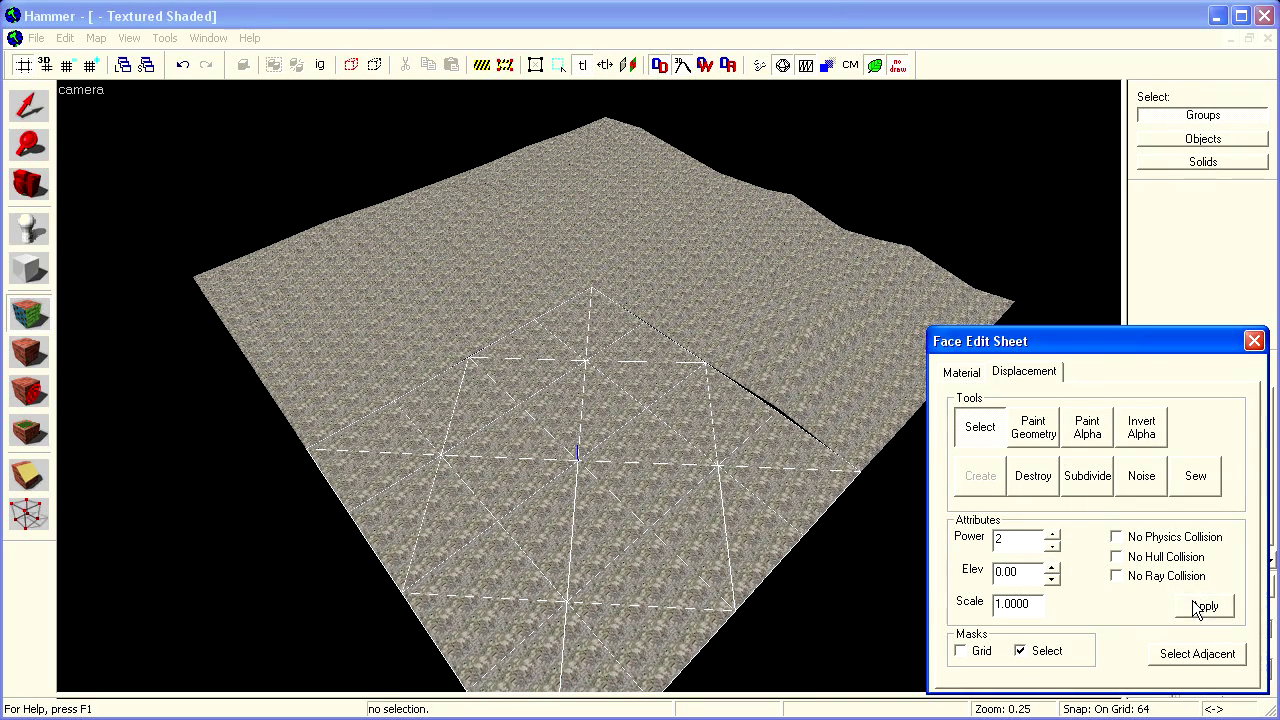
left_click(1254, 341)
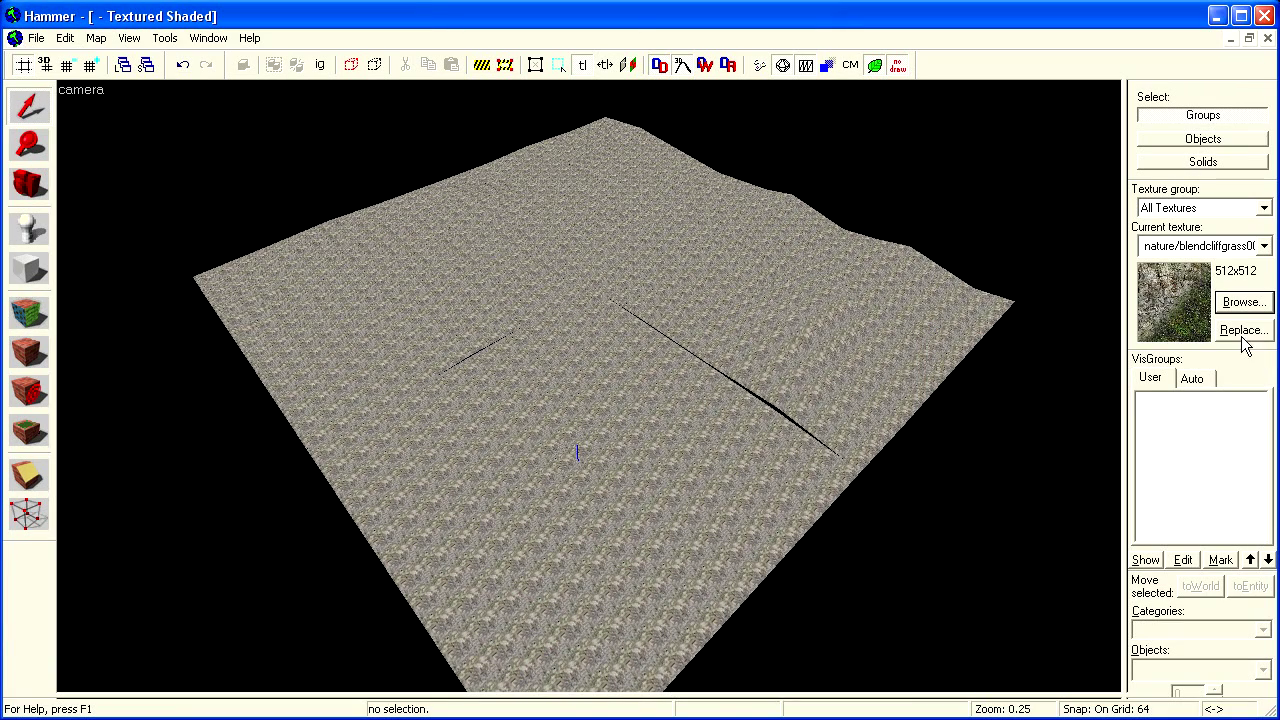